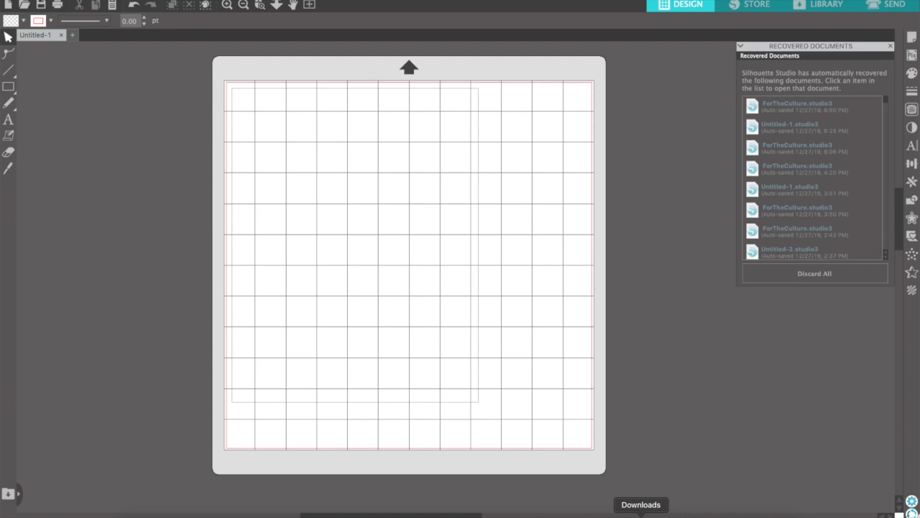
# - Peek at the recent Downloads stack to look for the lettering photo
pyautogui.click(641, 515)
# - Drag the Five Oh! photo IMG_5193 3.JPG from Downloads onto the canvas
pyautogui.click(641, 515)
pyautogui.click(642, 513)
pyautogui.click(641, 515)
pyautogui.click(640, 515)
pyautogui.click(640, 515)
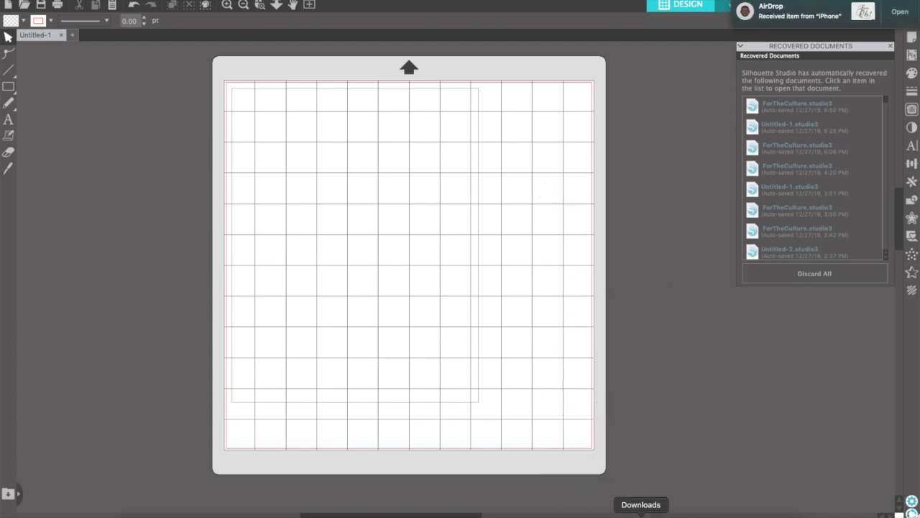
pyautogui.click(641, 515)
pyautogui.moveTo(642, 498); pyautogui.dragTo(247, 163)
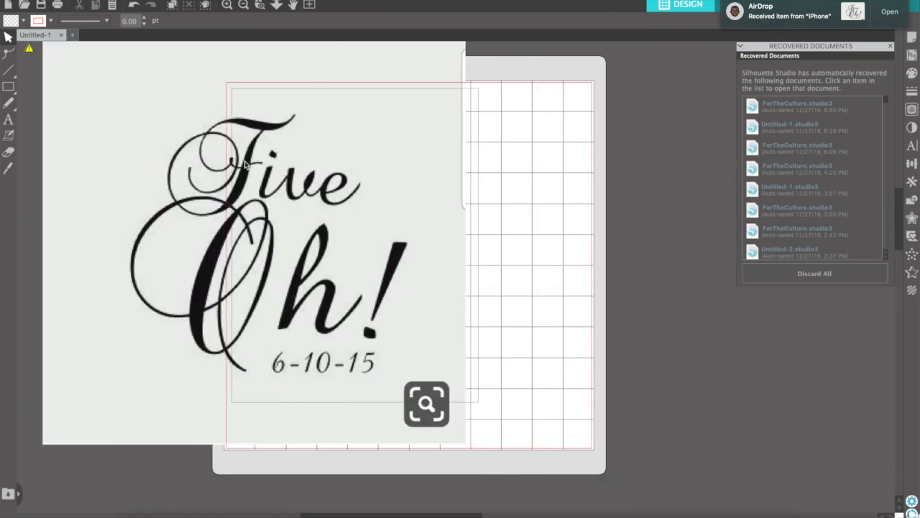
# - Mark the whole photo as the trace area in the Trace panel
pyautogui.click(912, 109)
pyautogui.click(782, 98)
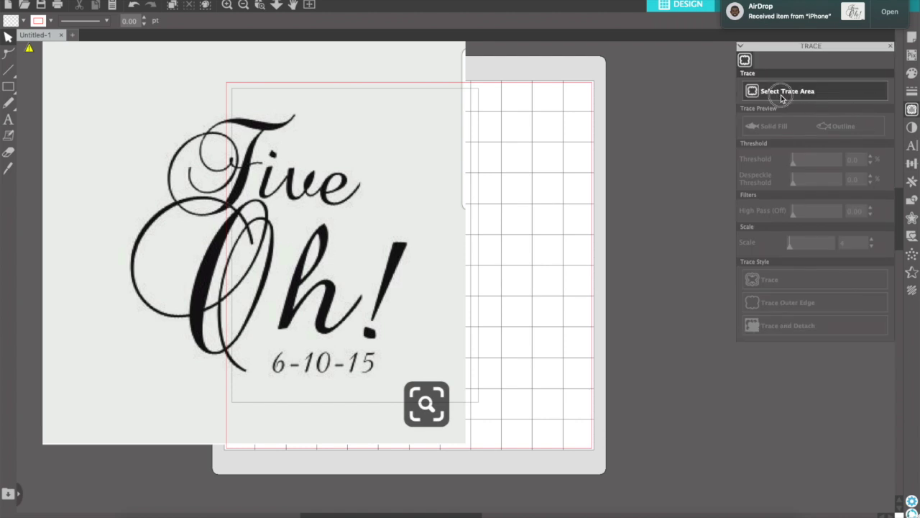
pyautogui.moveTo(430, 87)
pyautogui.mouseDown()
pyautogui.moveTo(265, 323)
pyautogui.moveTo(158, 384)
pyautogui.moveTo(118, 388)
pyautogui.mouseUp()
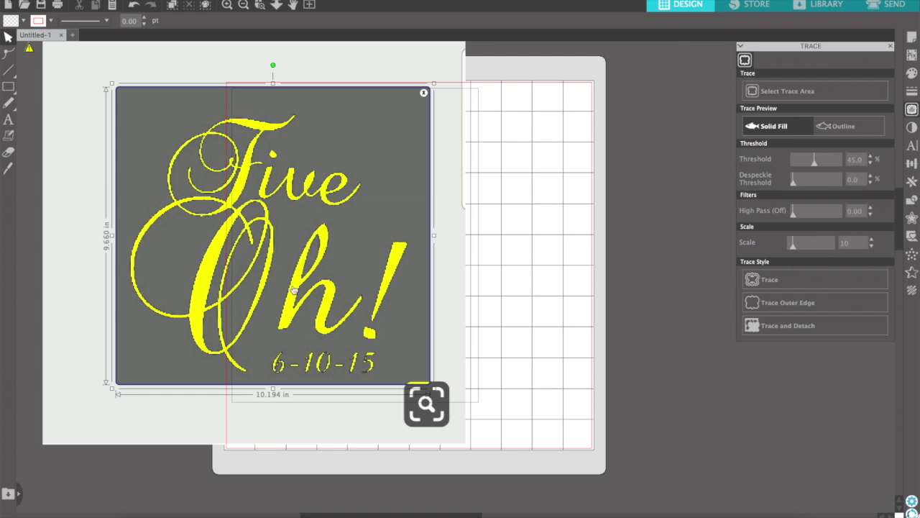
# - Trim the trace area's bottom edge and trace the lettering at threshold 72
pyautogui.moveTo(273, 389); pyautogui.dragTo(274, 387)
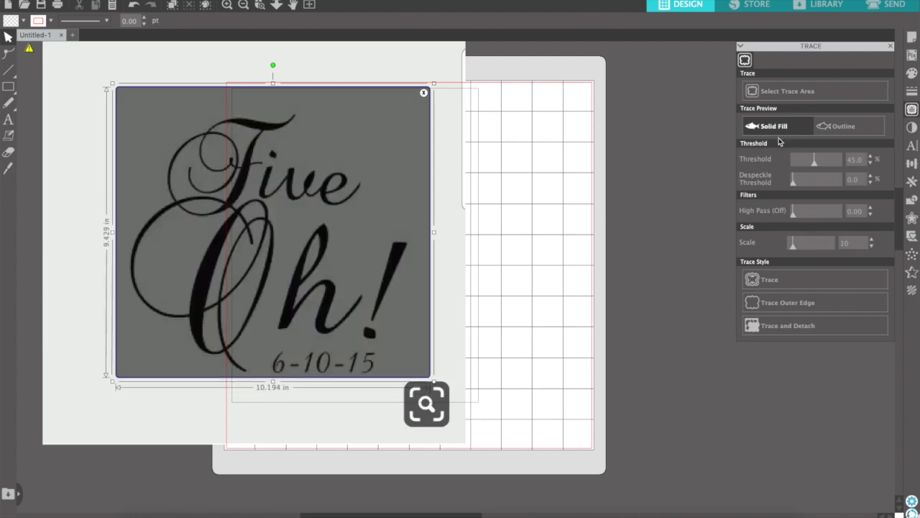
pyautogui.moveTo(817, 169); pyautogui.dragTo(836, 168)
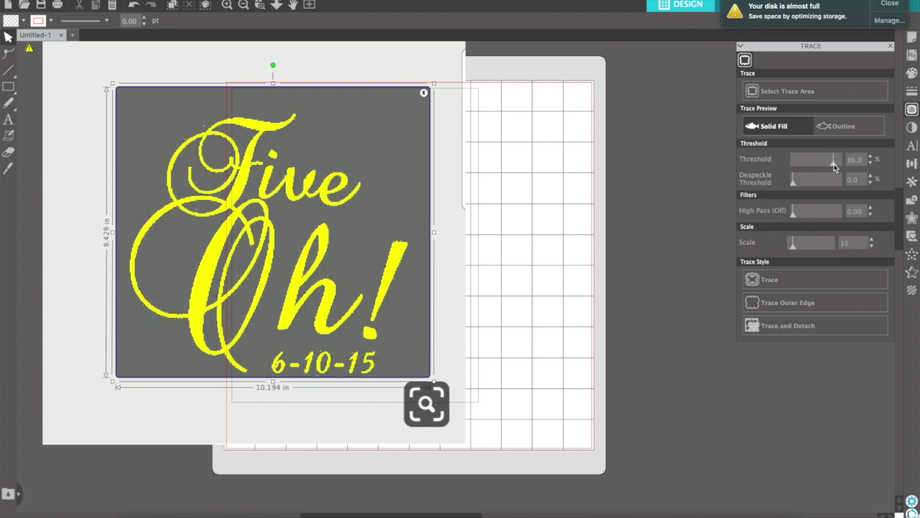
pyautogui.click(896, 5)
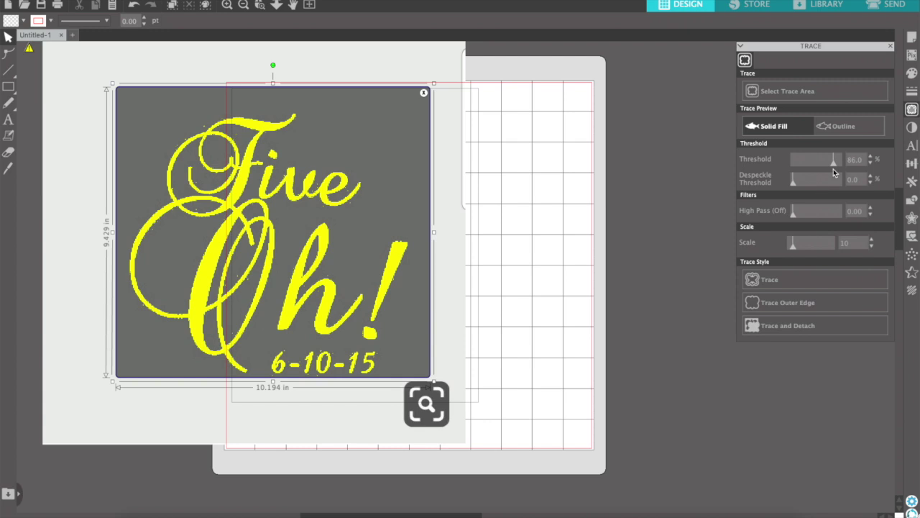
pyautogui.moveTo(834, 167); pyautogui.dragTo(828, 168)
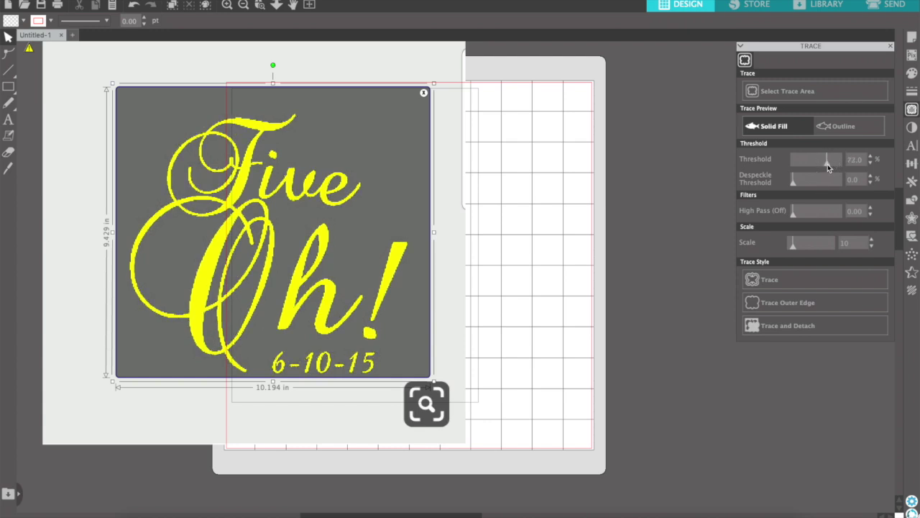
pyautogui.click(795, 283)
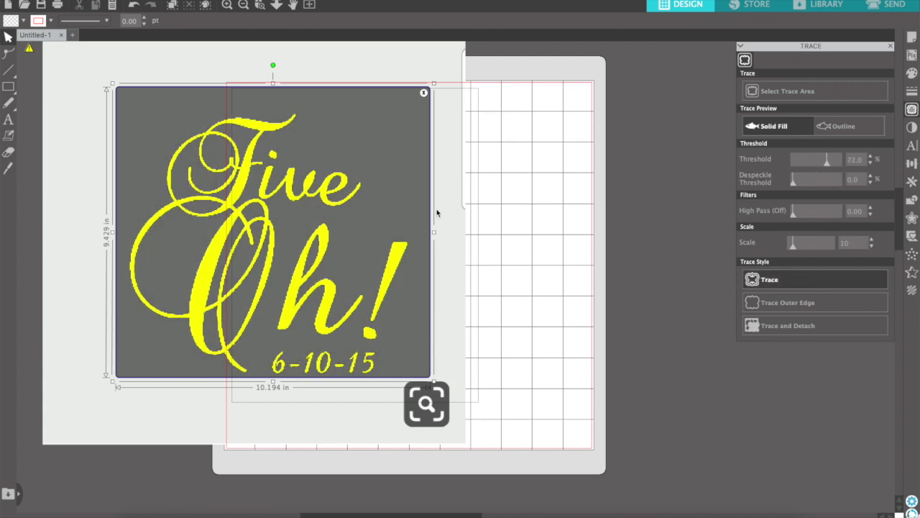
# - Slide the photo aside, inspect the traced outlines, then delete them
pyautogui.moveTo(401, 213); pyautogui.dragTo(101, 244)
pyautogui.moveTo(280, 209)
pyautogui.mouseDown()
pyautogui.moveTo(376, 208)
pyautogui.moveTo(459, 190)
pyautogui.mouseUp()
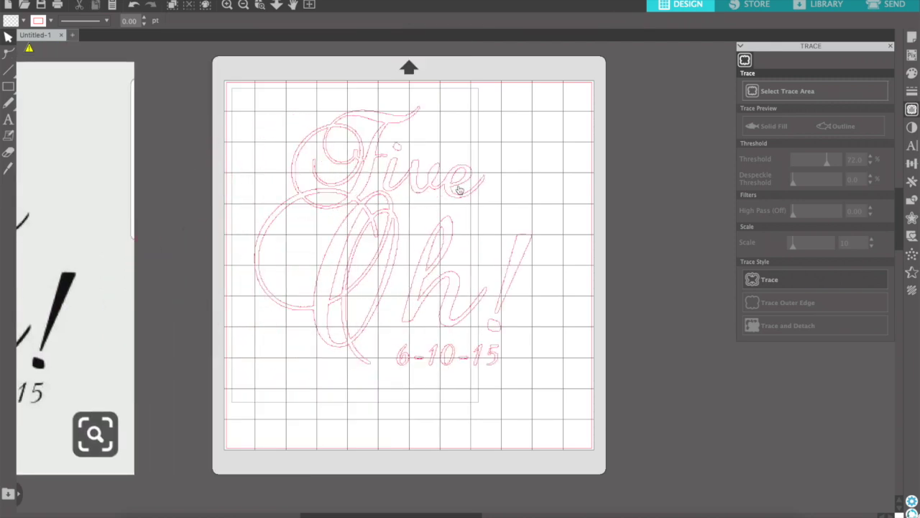
pyautogui.scroll(5, 459, 190)
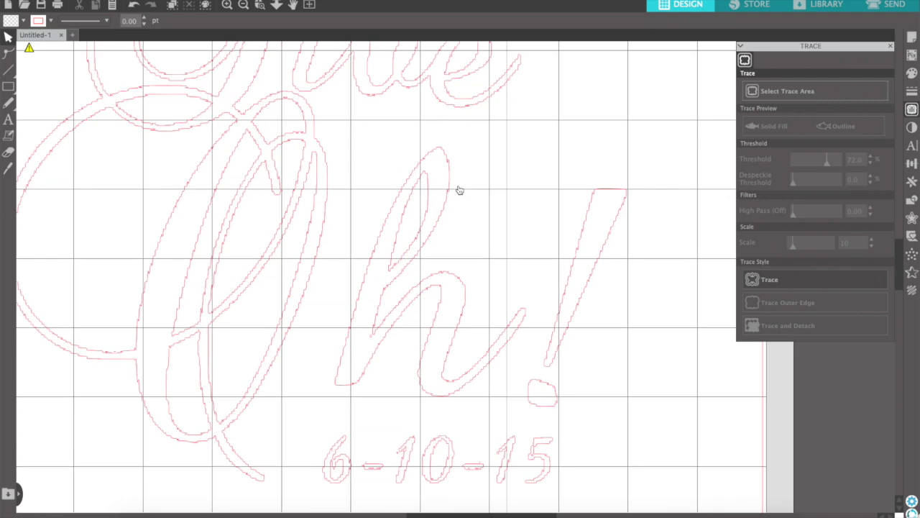
pyautogui.scroll(-6, 459, 190)
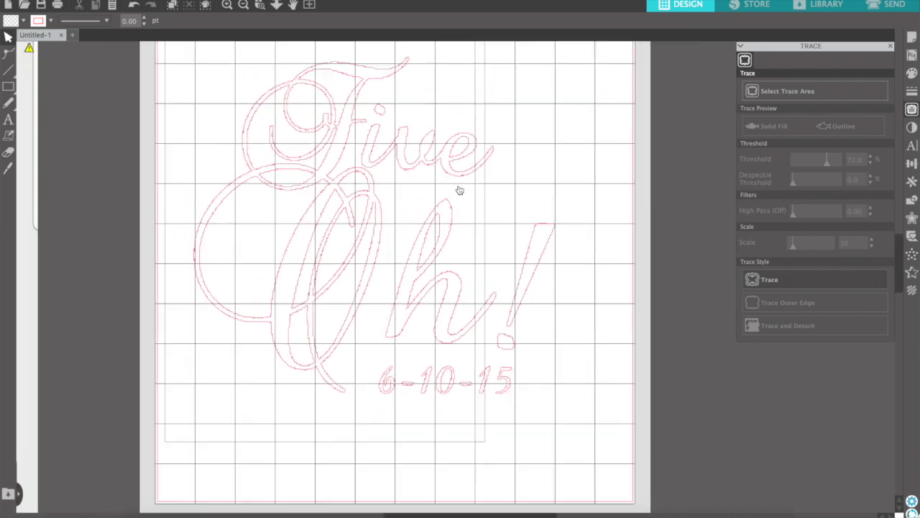
pyautogui.click(386, 214)
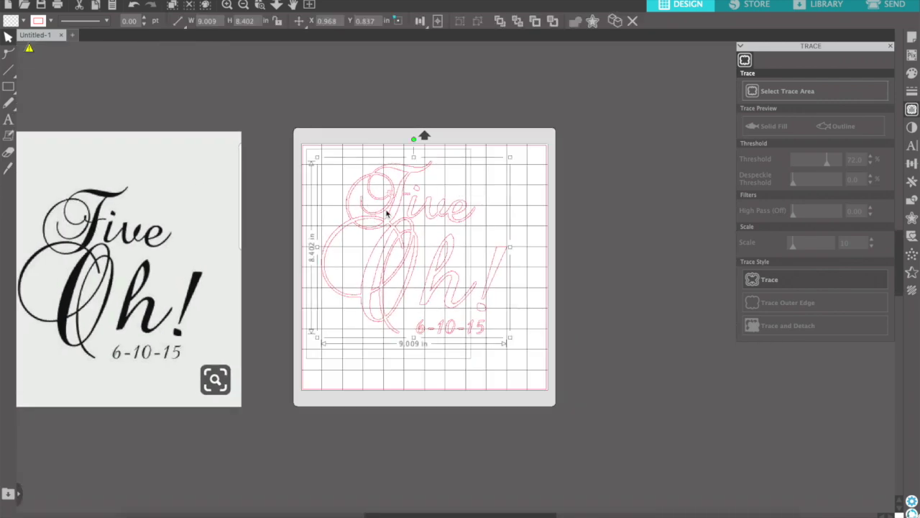
pyautogui.press('Delete')
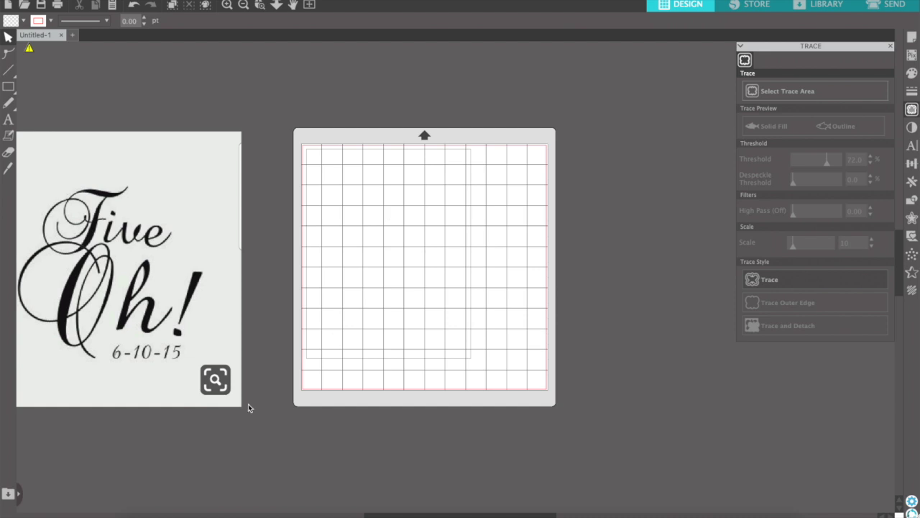
# - Add a text box reading 'Five' on the mat
pyautogui.press('t')
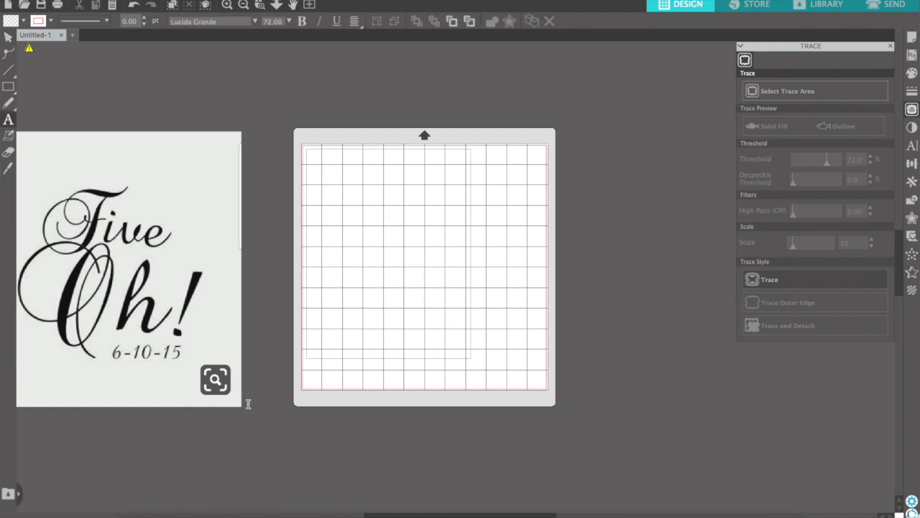
pyautogui.click(371, 210)
pyautogui.write('FIV')
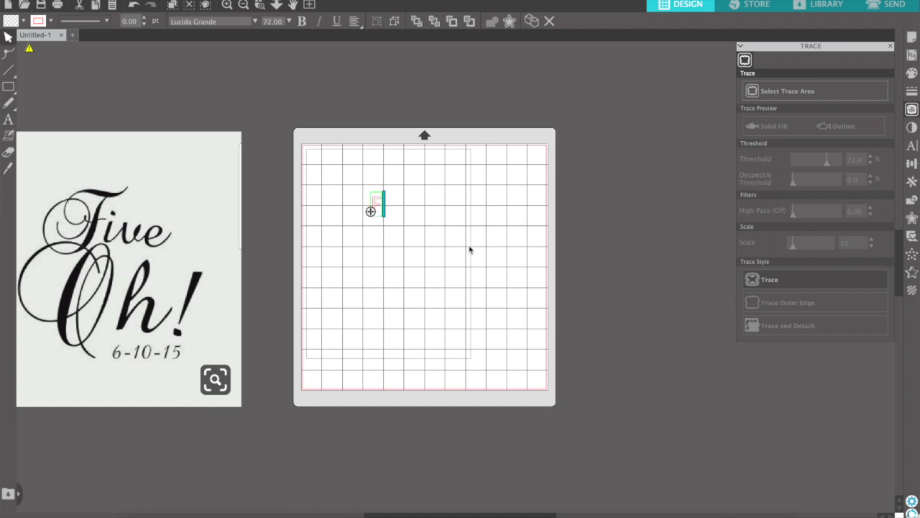
pyautogui.press('BackSpace')
pyautogui.press('BackSpace')
pyautogui.write('ive')
pyautogui.click(425, 259)
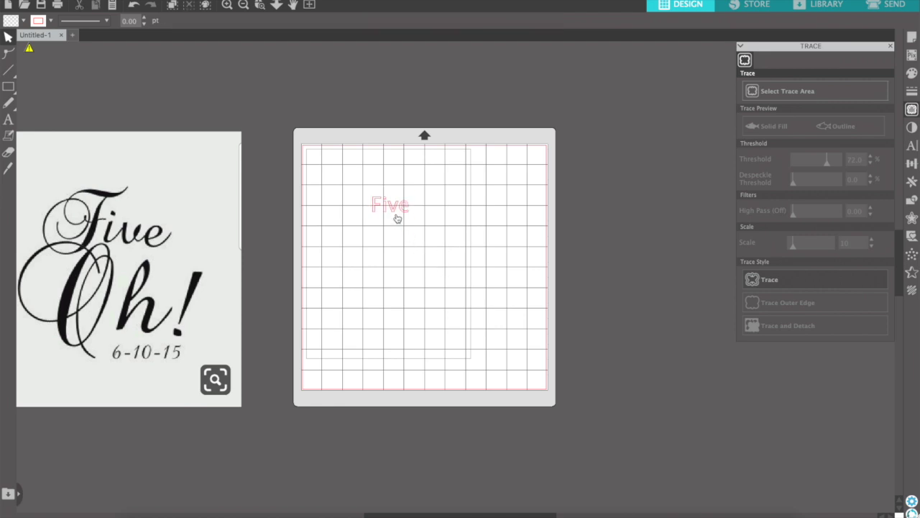
# - Duplicate 'Five' just below and change the copy's text to 'Oh!'
pyautogui.moveTo(388, 211); pyautogui.dragTo(389, 245)
pyautogui.click(389, 241)
pyautogui.tripleClick(392, 235)
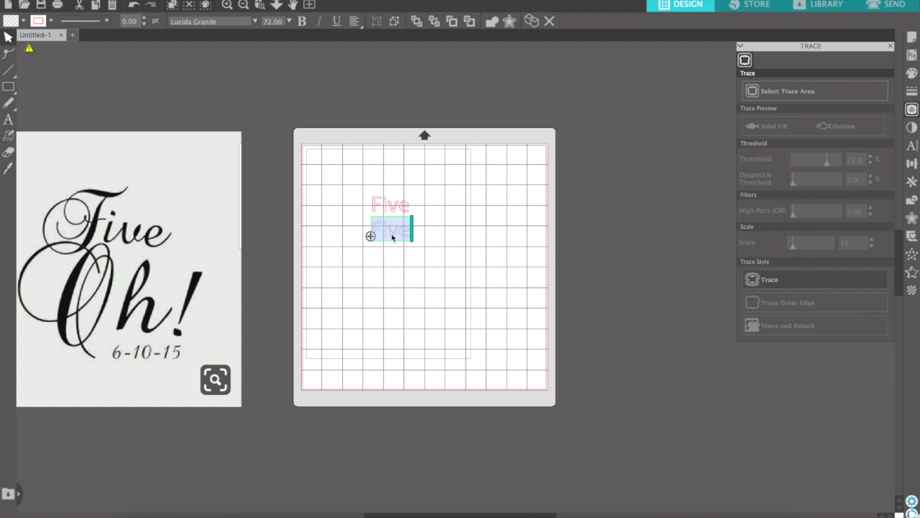
pyautogui.write('Oh!')
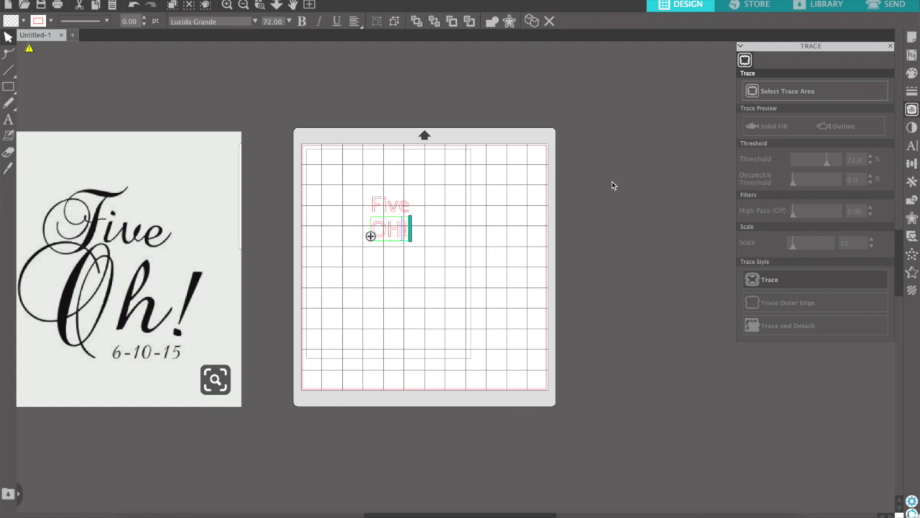
pyautogui.press('BackSpace')
pyautogui.click(530, 202)
pyautogui.click(388, 241)
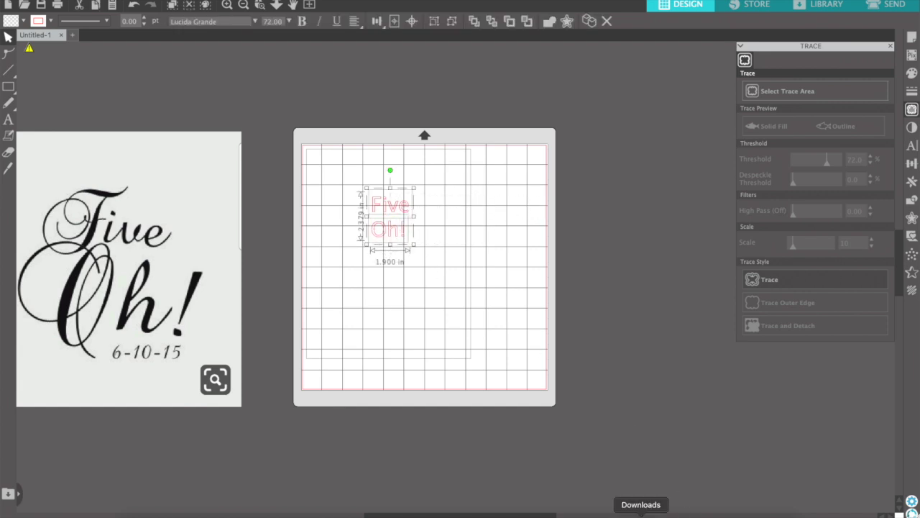
pyautogui.click(639, 508)
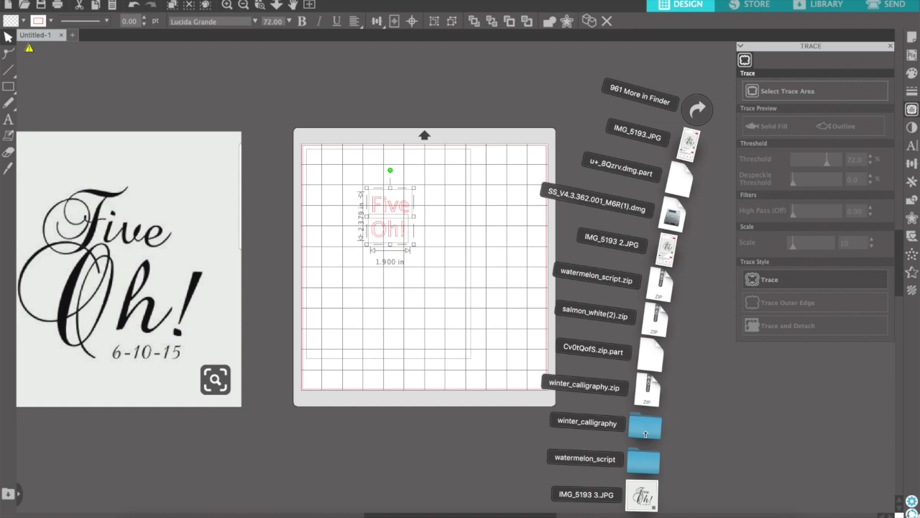
# - Change the Five Oh! text font to Winter Calligraphy
pyautogui.click(441, 418)
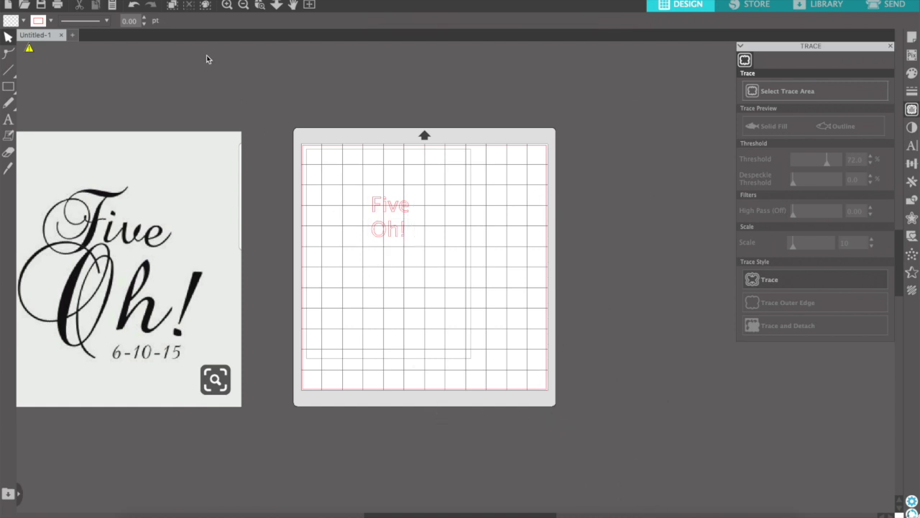
pyautogui.click(390, 216)
pyautogui.click(222, 23)
pyautogui.press('BackSpace')
pyautogui.press('BackSpace')
pyautogui.write('wint')
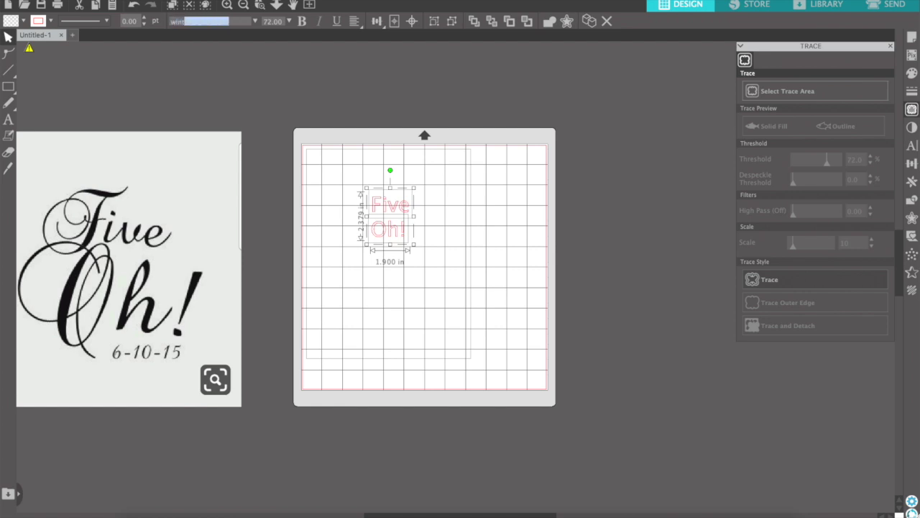
pyautogui.press('Return')
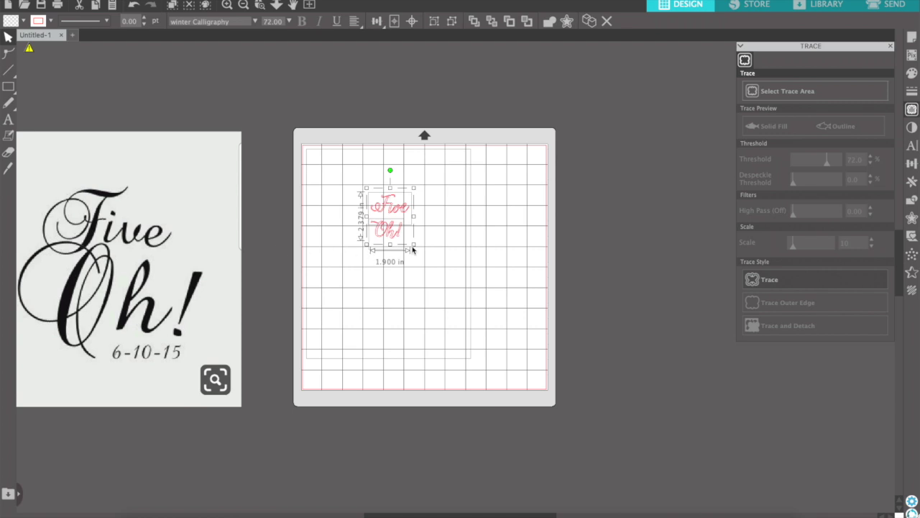
# - Enlarge the text to 315 pt and move Five to the mat's top left
pyautogui.moveTo(414, 244); pyautogui.dragTo(609, 361)
pyautogui.click(638, 345)
pyautogui.moveTo(482, 250); pyautogui.dragTo(424, 211)
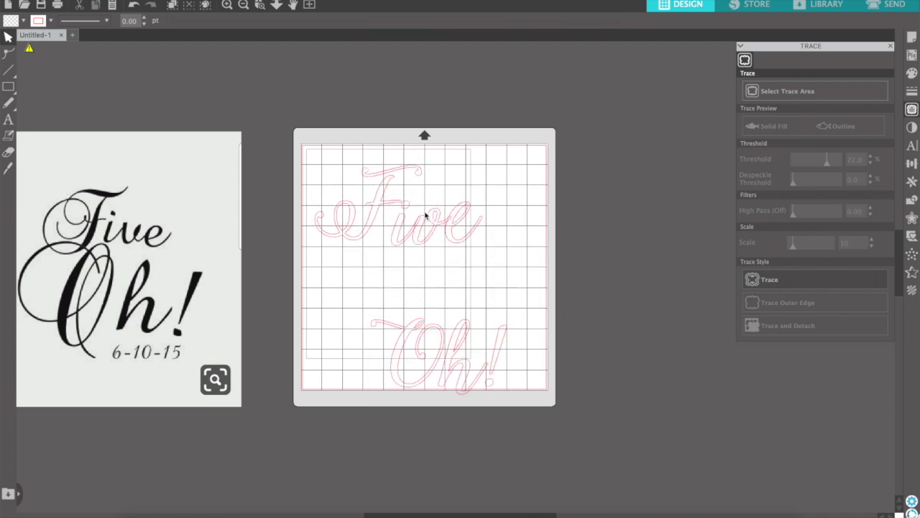
pyautogui.click(911, 73)
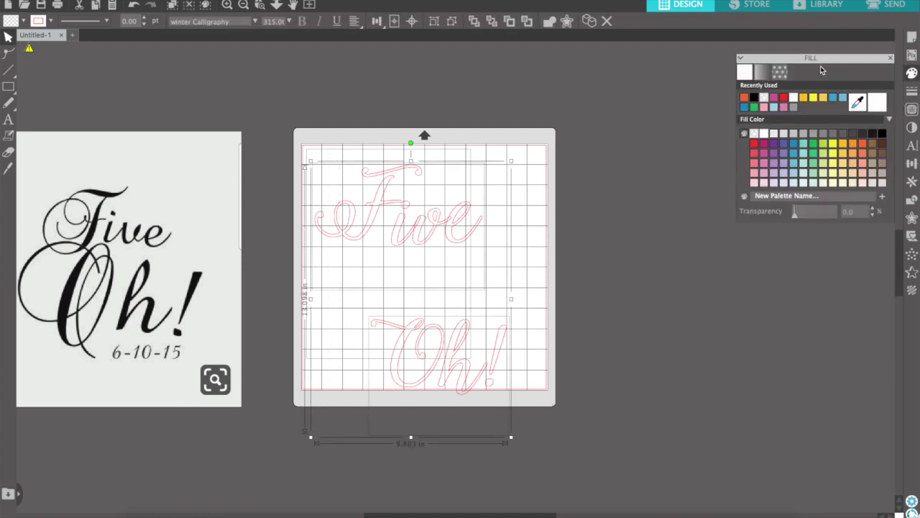
# - Fill the lettering black and move Oh! up closer under Five
pyautogui.click(752, 93)
pyautogui.click(530, 284)
pyautogui.moveTo(428, 328); pyautogui.dragTo(403, 294)
pyautogui.click(486, 280)
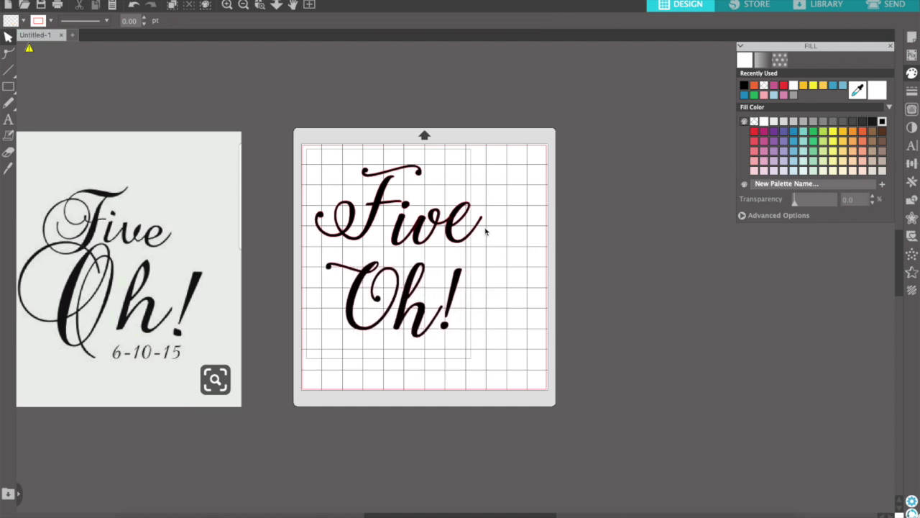
# - Place a spare copy of the lettering beside the mat
pyautogui.moveTo(496, 160); pyautogui.dragTo(731, 323)
pyautogui.click(462, 220)
pyautogui.click(461, 228)
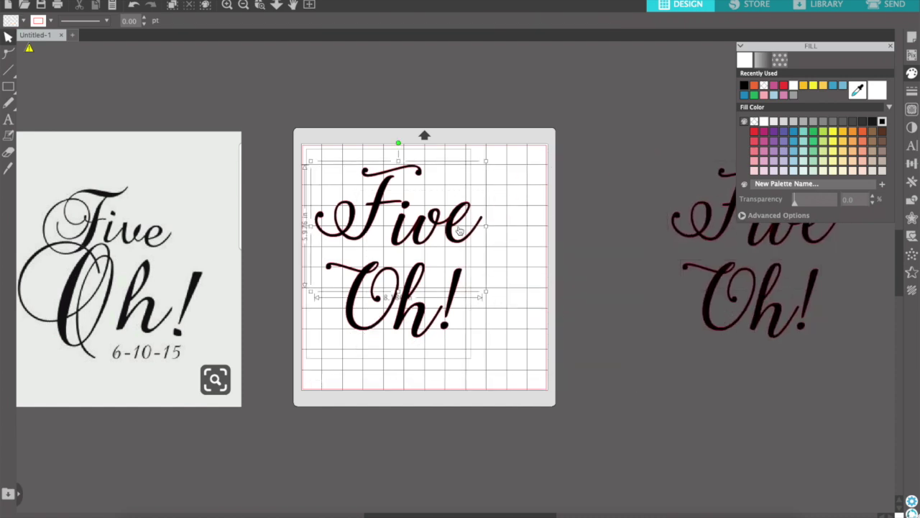
pyautogui.rightClick(460, 229)
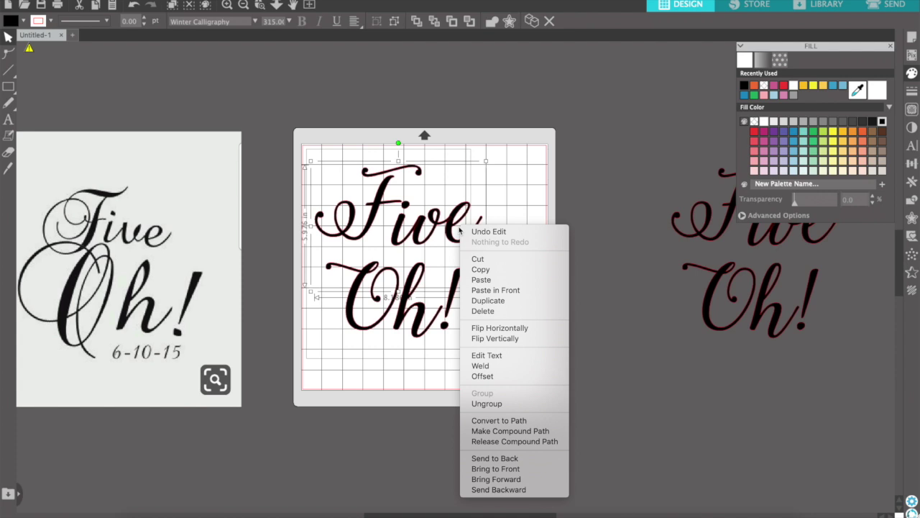
# - Ungroup Five from Oh! and split Oh! into separate letters
pyautogui.click(476, 405)
pyautogui.click(329, 318)
pyautogui.rightClick(329, 311)
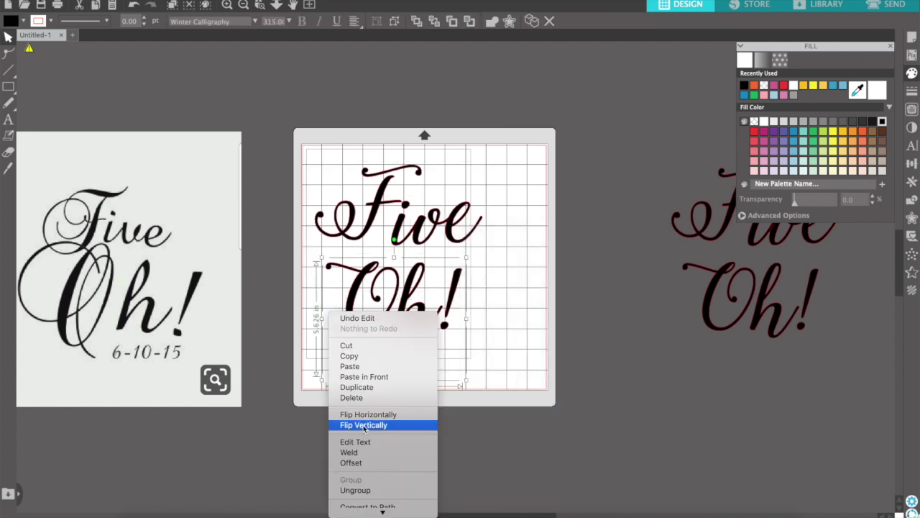
pyautogui.click(355, 489)
pyautogui.click(507, 356)
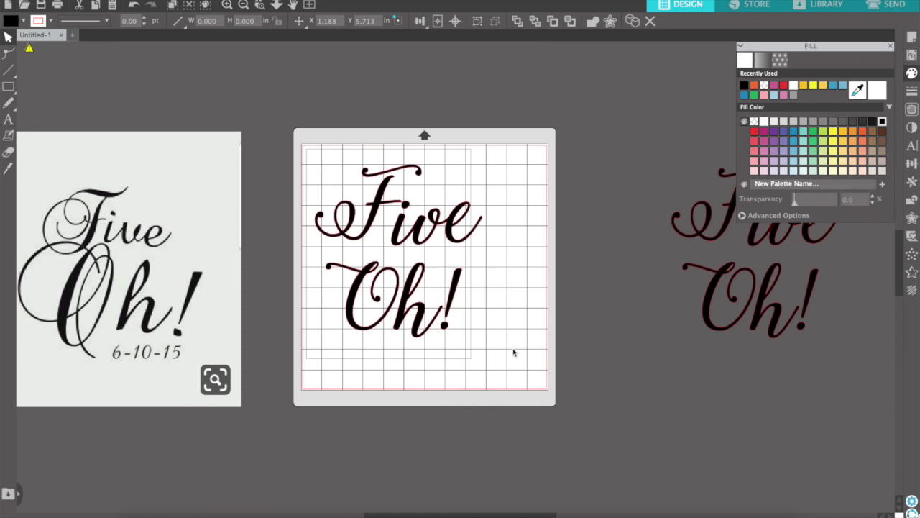
# - Shrink the word Five and enlarge the Oh! letters
pyautogui.moveTo(485, 158); pyautogui.dragTo(309, 215)
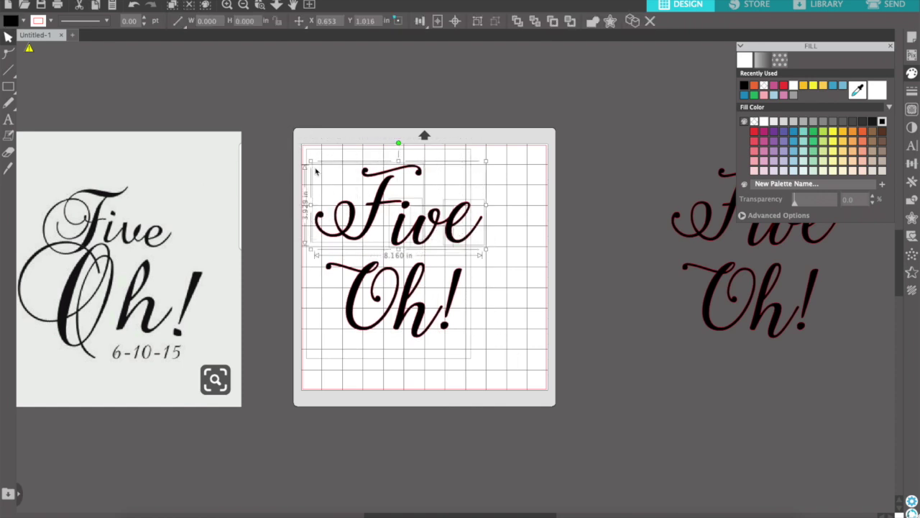
pyautogui.moveTo(311, 155); pyautogui.dragTo(352, 180)
pyautogui.click(340, 277)
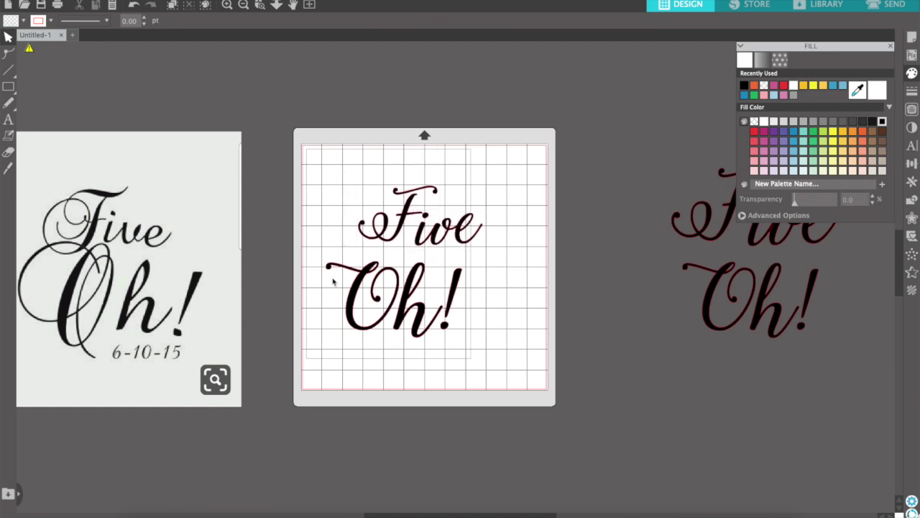
pyautogui.moveTo(318, 250); pyautogui.dragTo(456, 350)
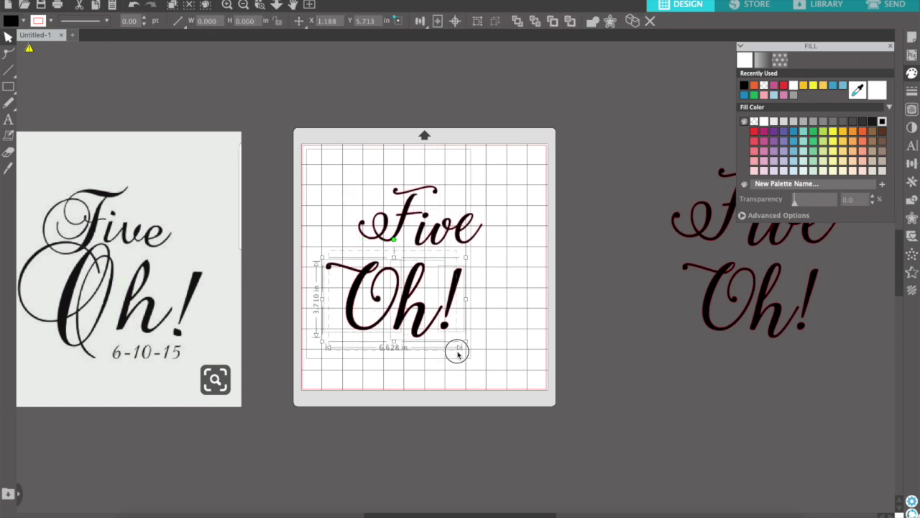
pyautogui.moveTo(325, 260)
pyautogui.mouseDown()
pyautogui.moveTo(289, 231)
pyautogui.moveTo(313, 249)
pyautogui.mouseUp()
# - Enlarge the letter O and move it up and left toward Five
pyautogui.click(323, 228)
pyautogui.moveTo(356, 290); pyautogui.dragTo(358, 293)
pyautogui.hotkey('ctrl', 'z')
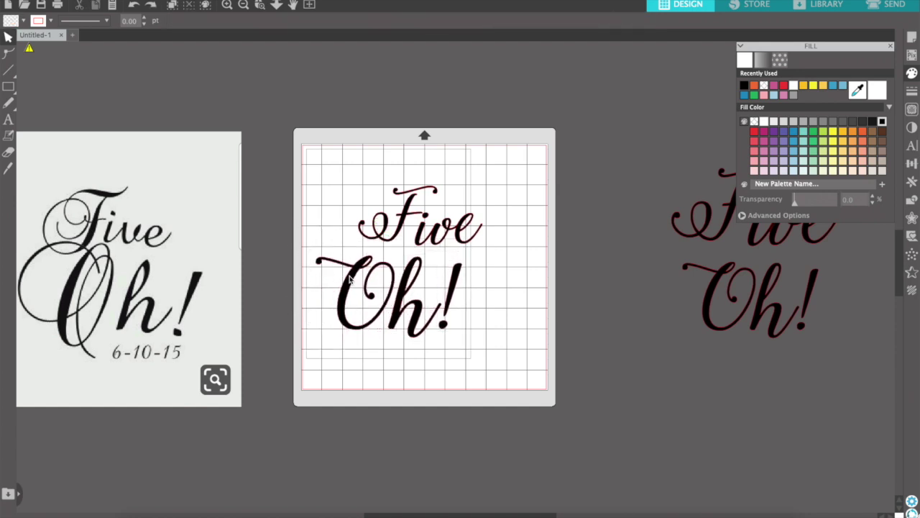
pyautogui.click(356, 264)
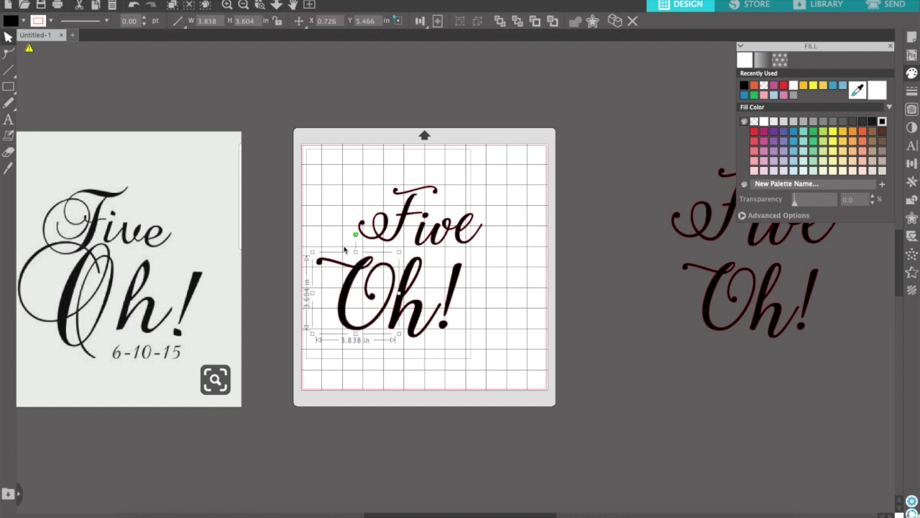
pyautogui.moveTo(311, 253); pyautogui.dragTo(297, 239)
pyautogui.moveTo(401, 261); pyautogui.dragTo(393, 250)
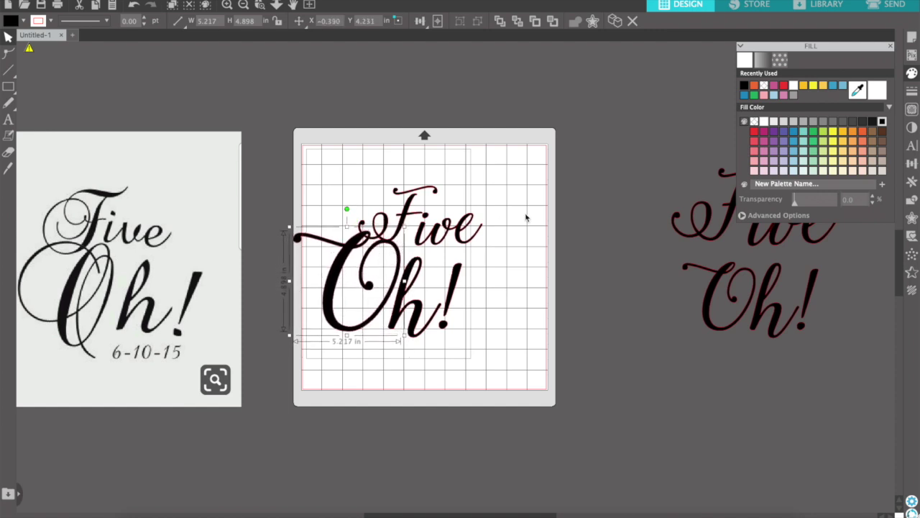
pyautogui.click(532, 216)
# - Shift the word Five slightly right and down
pyautogui.moveTo(449, 232); pyautogui.dragTo(471, 233)
pyautogui.press('super+z')
pyautogui.click(397, 234)
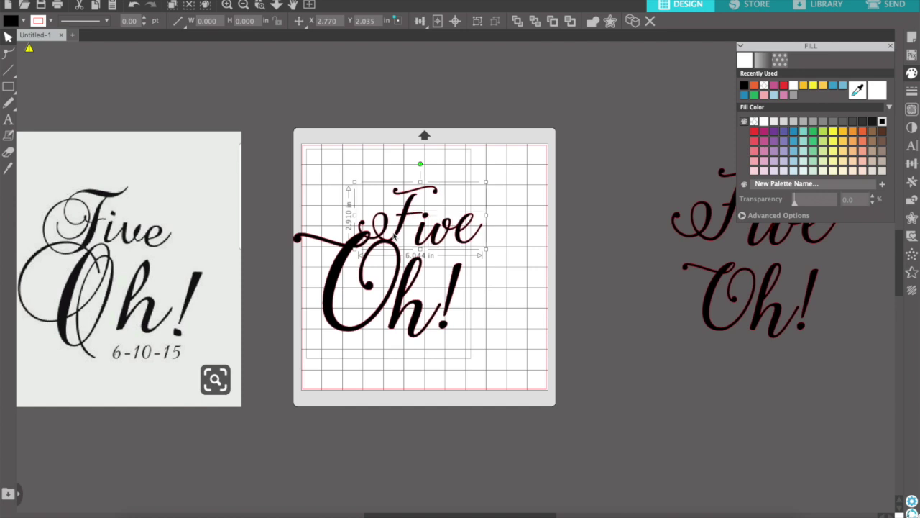
pyautogui.click(440, 205)
pyautogui.click(398, 210)
pyautogui.press('v')
pyautogui.moveTo(407, 214); pyautogui.dragTo(431, 224)
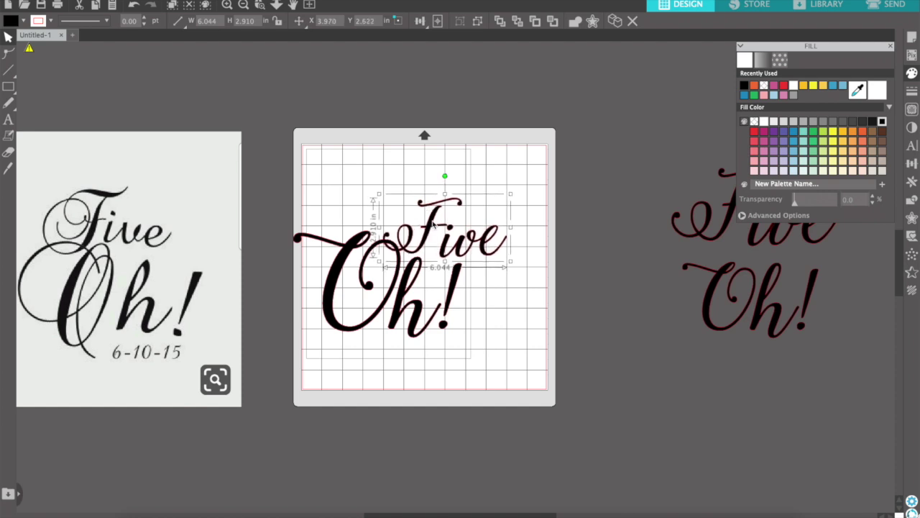
pyautogui.click(493, 220)
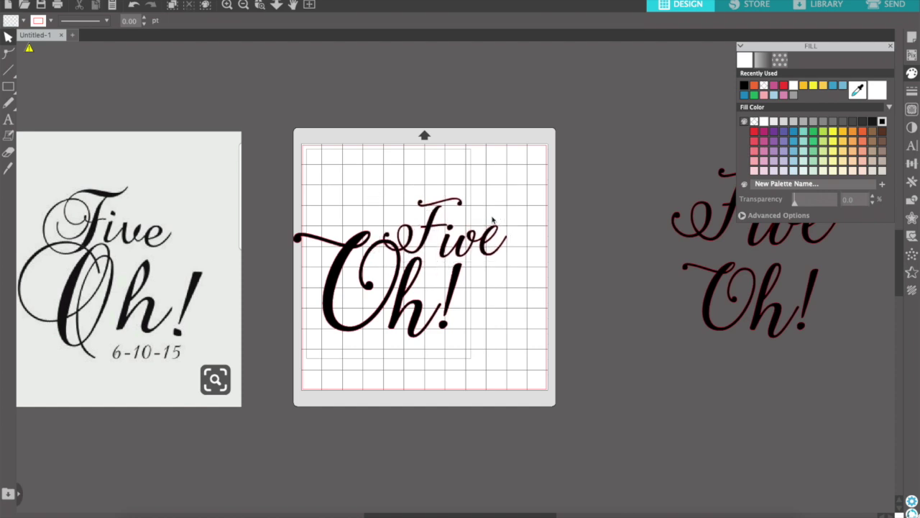
# - Move Five up and left so it sits above Oh!
pyautogui.click(400, 290)
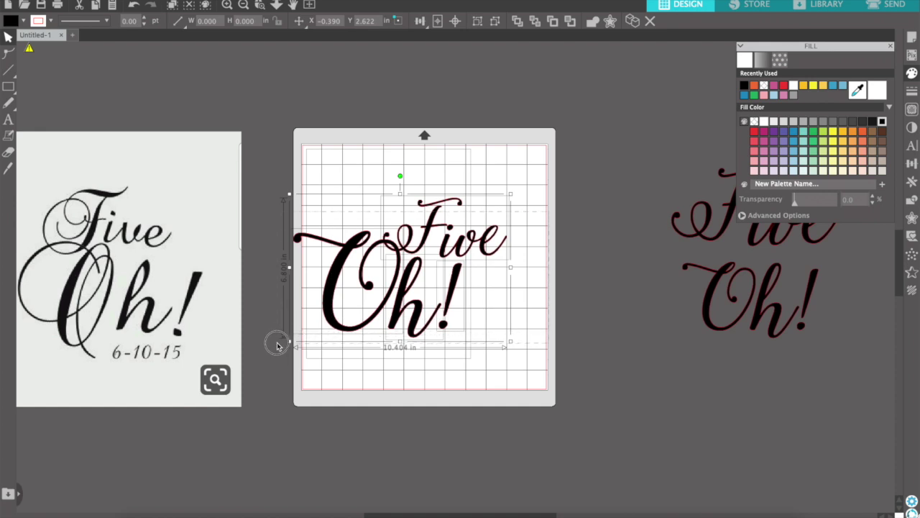
pyautogui.click(431, 161)
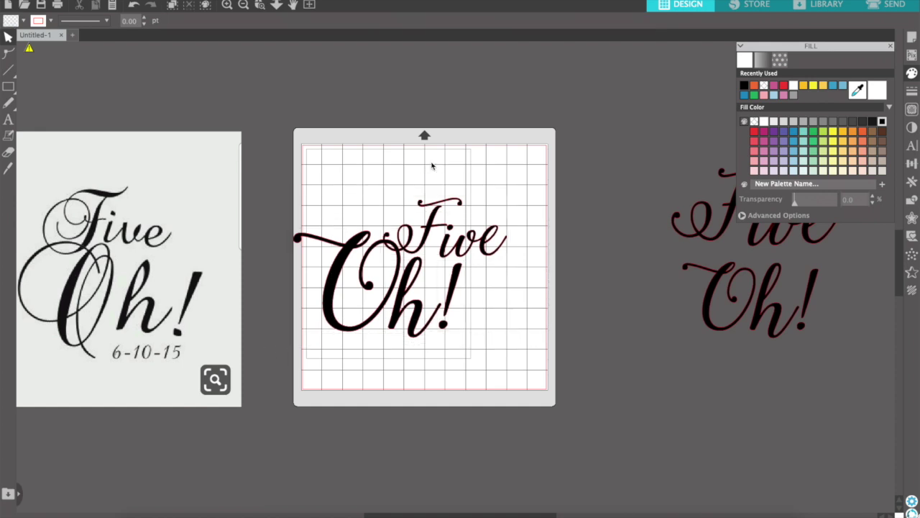
pyautogui.click(434, 330)
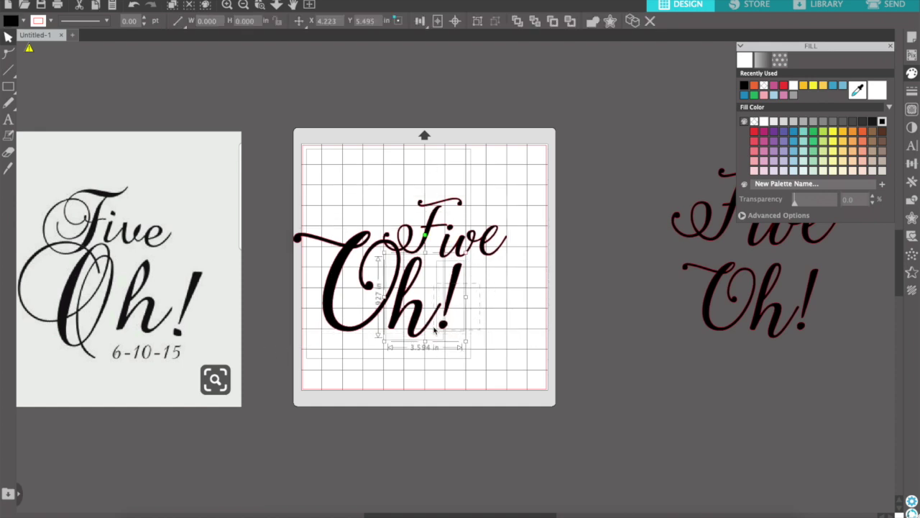
pyautogui.click(493, 321)
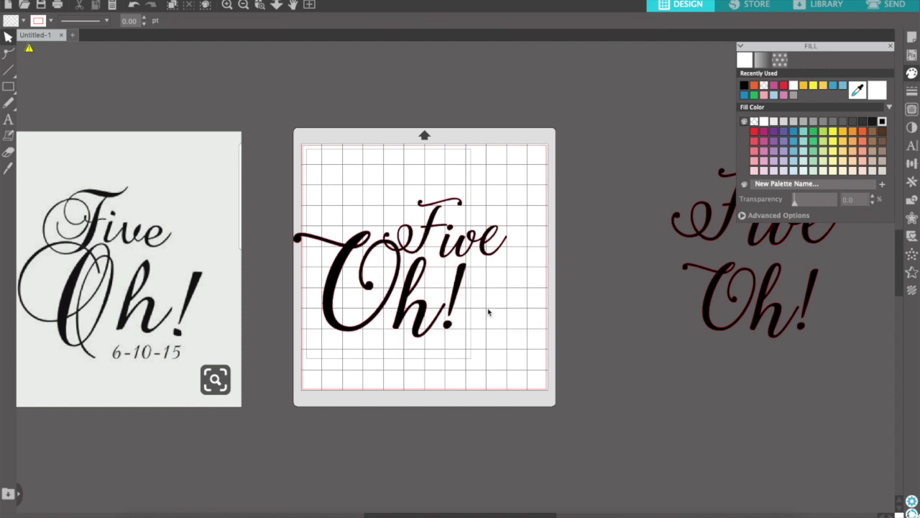
pyautogui.click(455, 331)
pyautogui.click(486, 306)
pyautogui.click(464, 293)
pyautogui.click(537, 277)
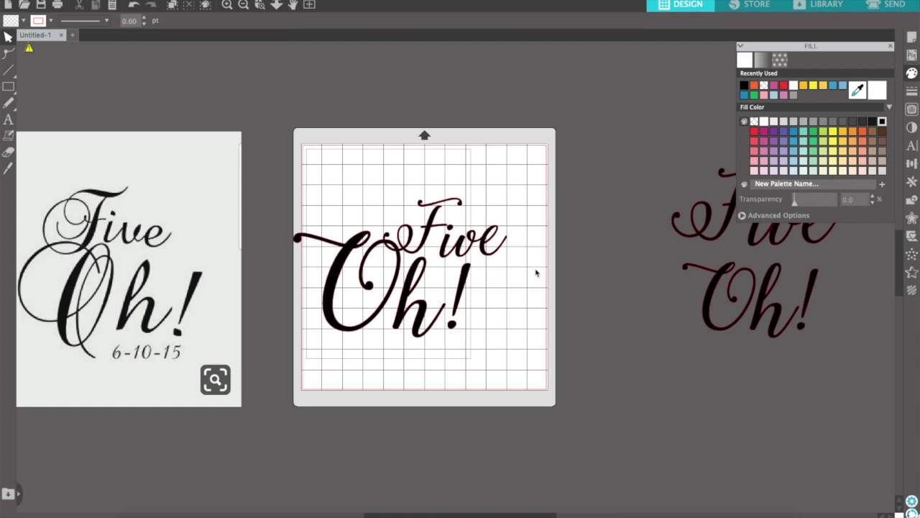
pyautogui.click(333, 210)
pyautogui.click(440, 160)
pyautogui.moveTo(440, 232); pyautogui.dragTo(370, 206)
pyautogui.click(487, 176)
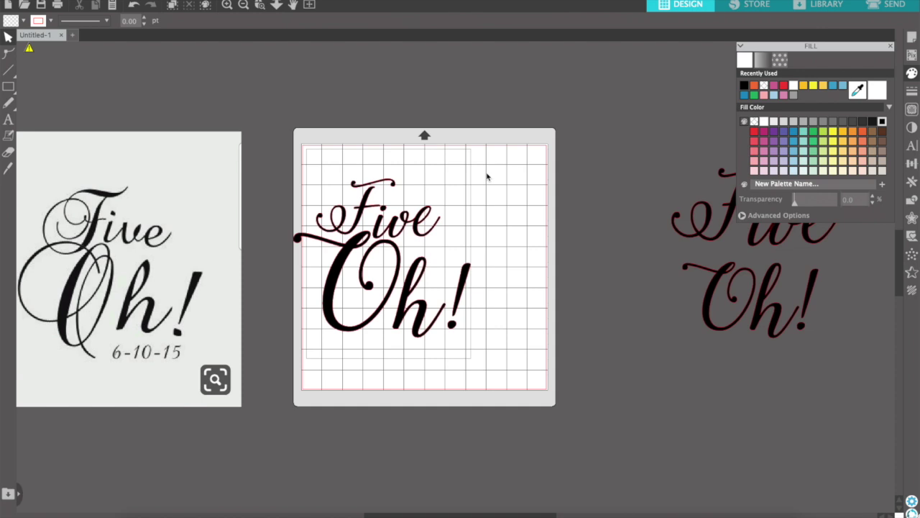
# - Ungroup Five, enlarge its F toward the lower left and nudge it down
pyautogui.rightClick(362, 195)
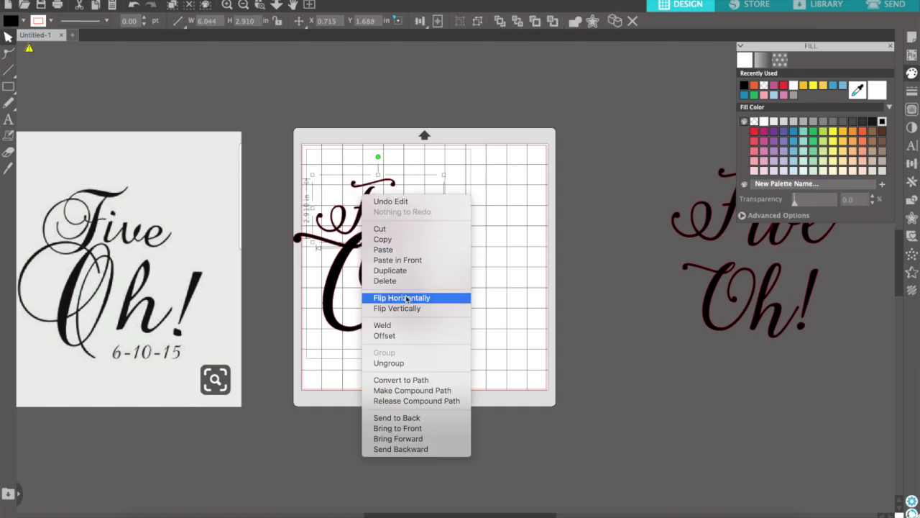
pyautogui.click(404, 364)
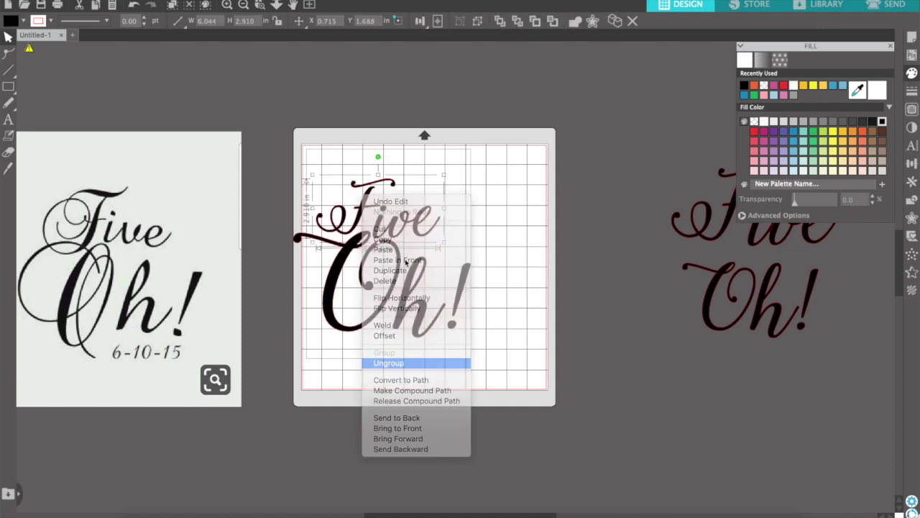
pyautogui.click(344, 235)
pyautogui.moveTo(309, 241); pyautogui.dragTo(305, 262)
pyautogui.press('Down')
pyautogui.press('Down')
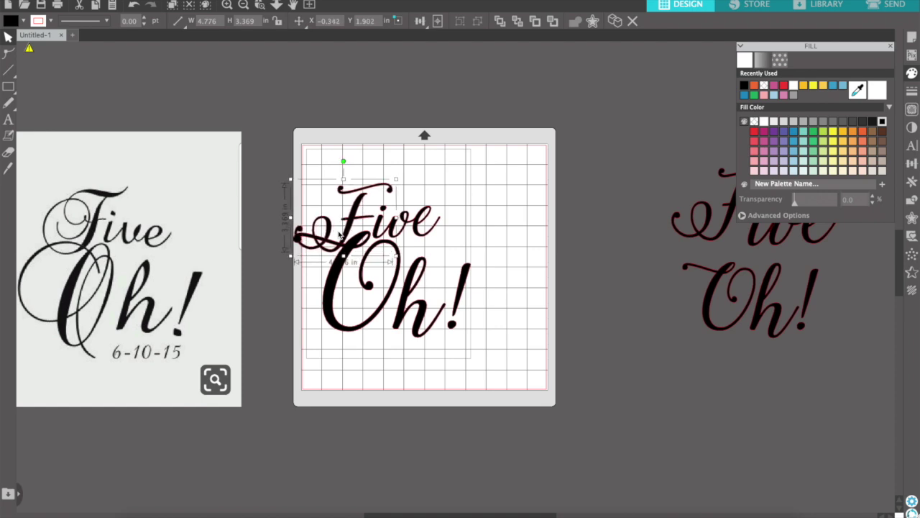
pyautogui.click(548, 203)
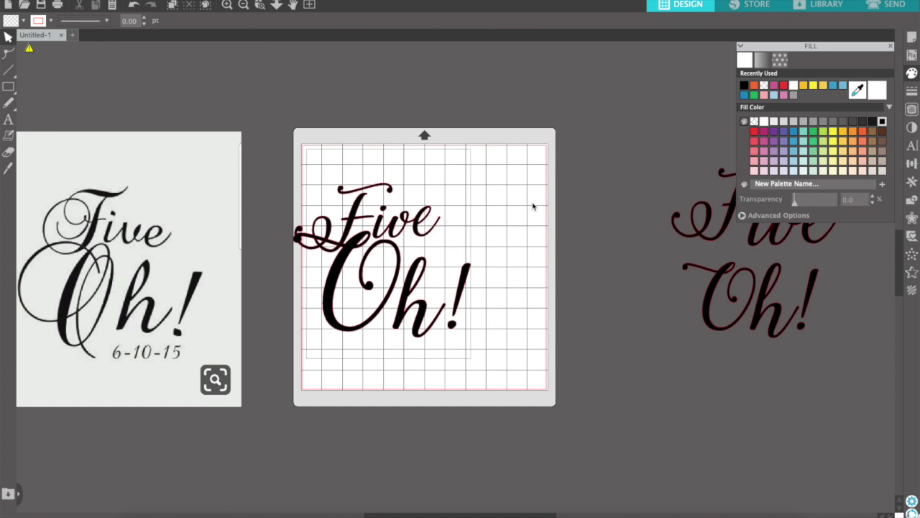
# - Shift the 'ive' letters slightly to sit beside the enlarged F
pyautogui.click(396, 230)
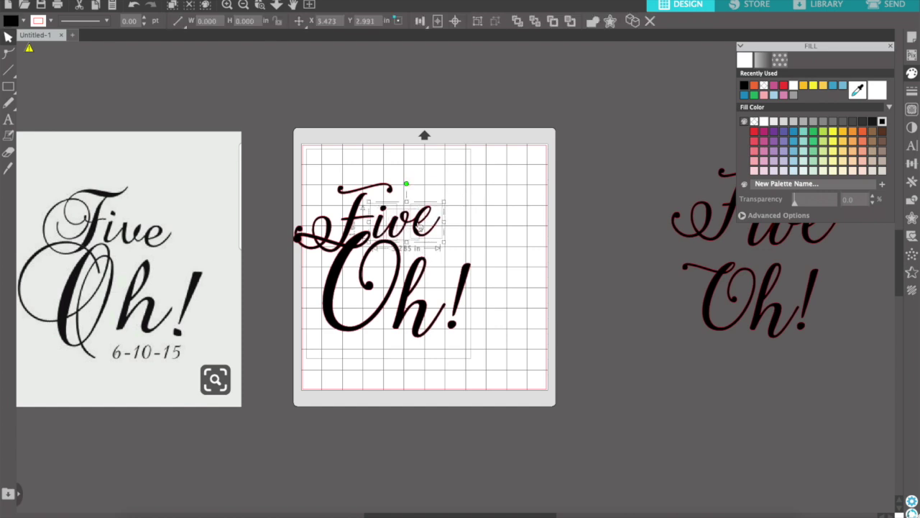
pyautogui.moveTo(428, 239); pyautogui.dragTo(429, 230)
pyautogui.click(478, 211)
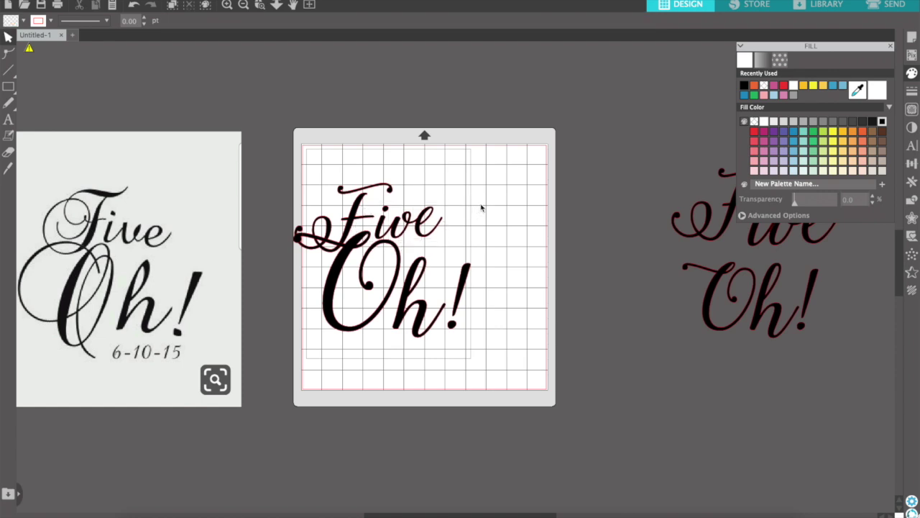
pyautogui.moveTo(482, 180); pyautogui.dragTo(637, 204)
pyautogui.click(333, 245)
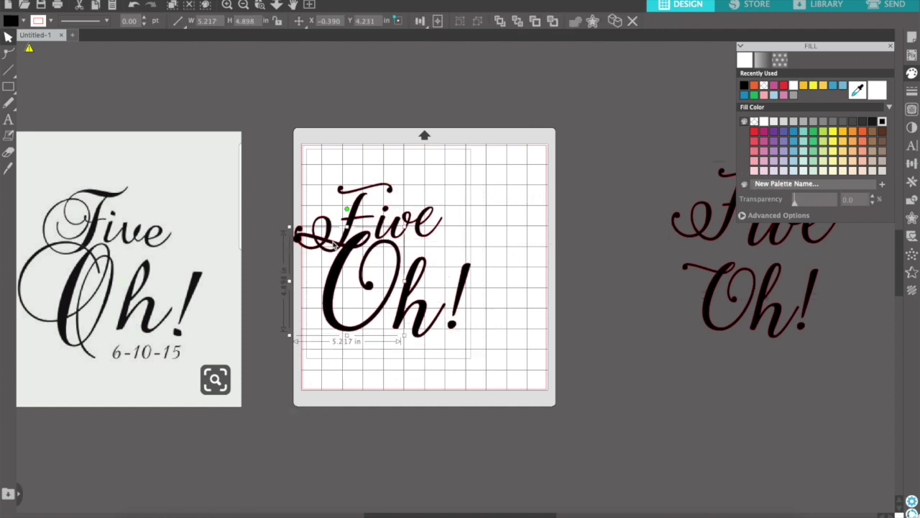
# - Move the F left and down, then nudge the 'ive' letters slightly down
pyautogui.scroll(10, 333, 245)
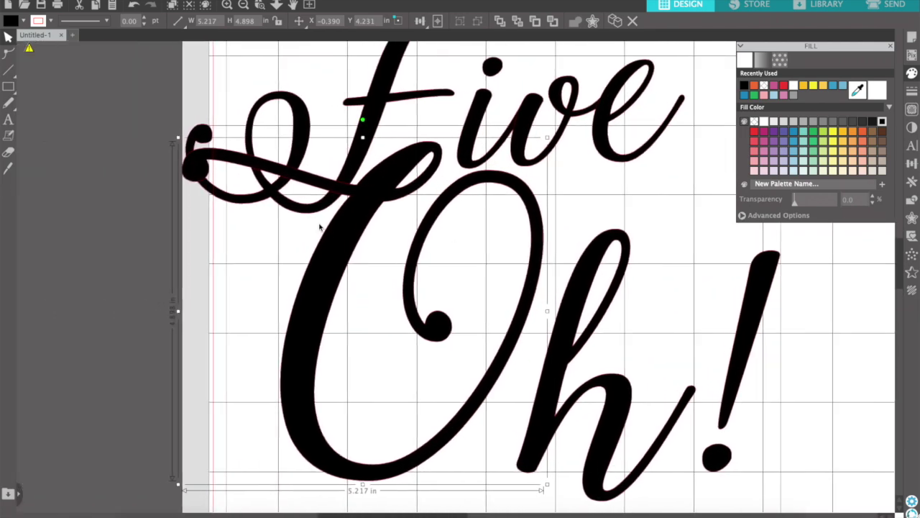
pyautogui.hscroll(-1, 319, 228)
pyautogui.moveTo(300, 187); pyautogui.dragTo(274, 200)
pyautogui.scroll(2, 274, 200)
pyautogui.click(527, 147)
pyautogui.click(621, 152)
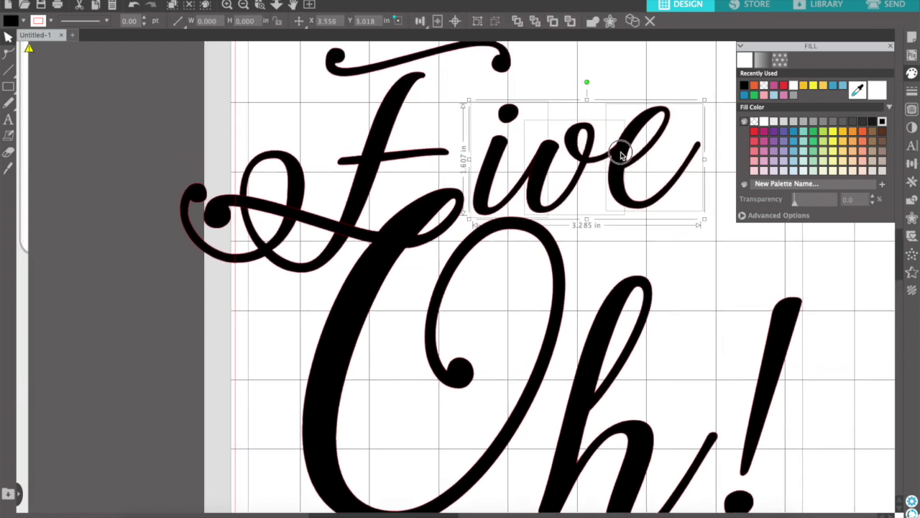
pyautogui.moveTo(622, 152); pyautogui.dragTo(621, 158)
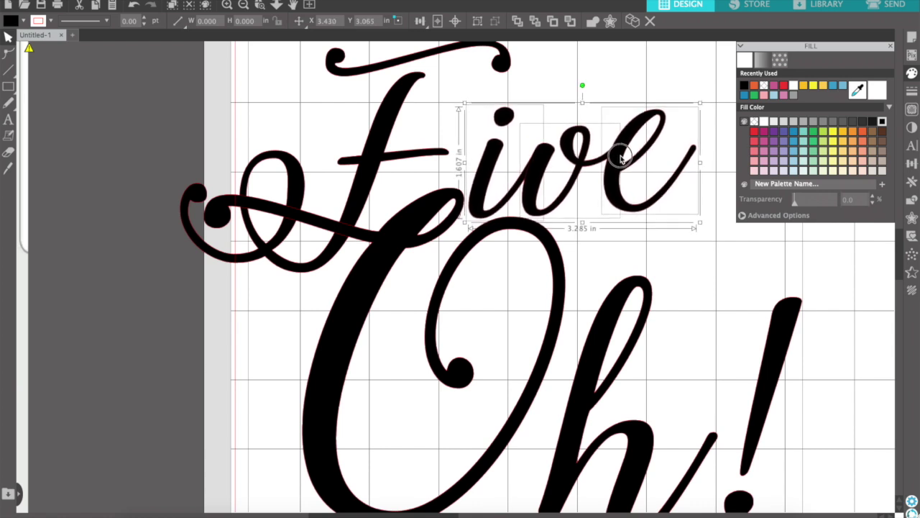
pyautogui.click(616, 86)
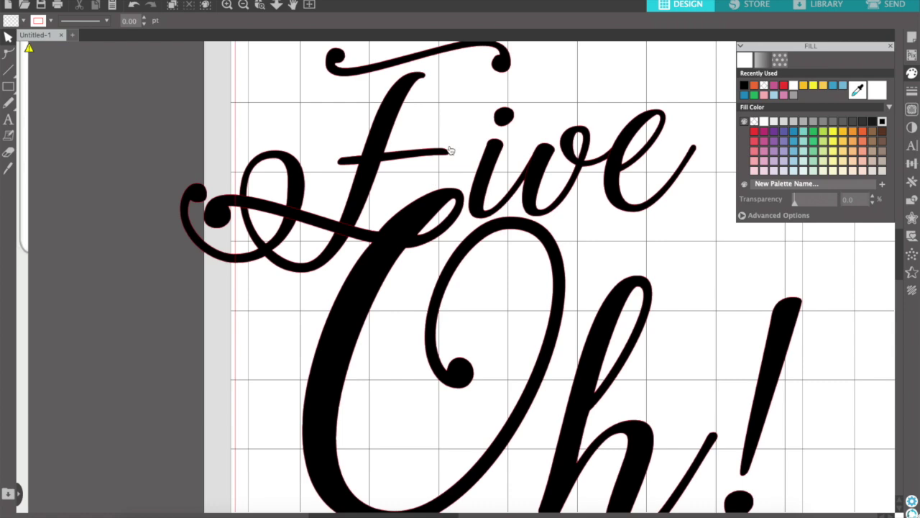
pyautogui.scroll(5, 449, 150)
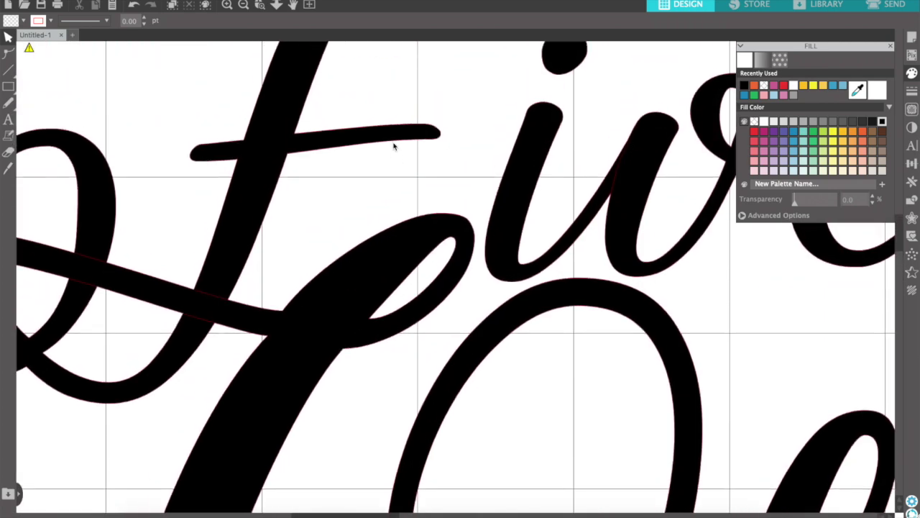
# - Extend the right end of the F's crossbar further right by point-editing
pyautogui.click(430, 139)
pyautogui.doubleClick(431, 139)
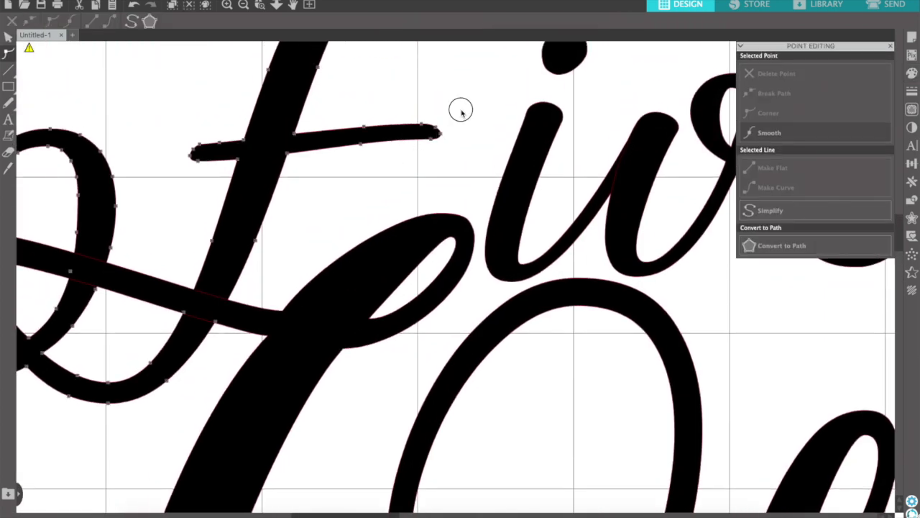
pyautogui.click(436, 142)
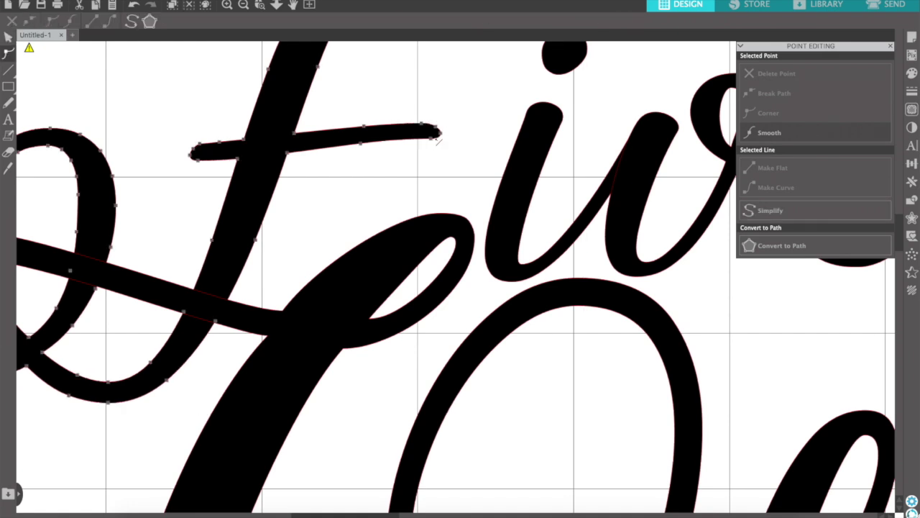
pyautogui.click(448, 132)
pyautogui.doubleClick(436, 135)
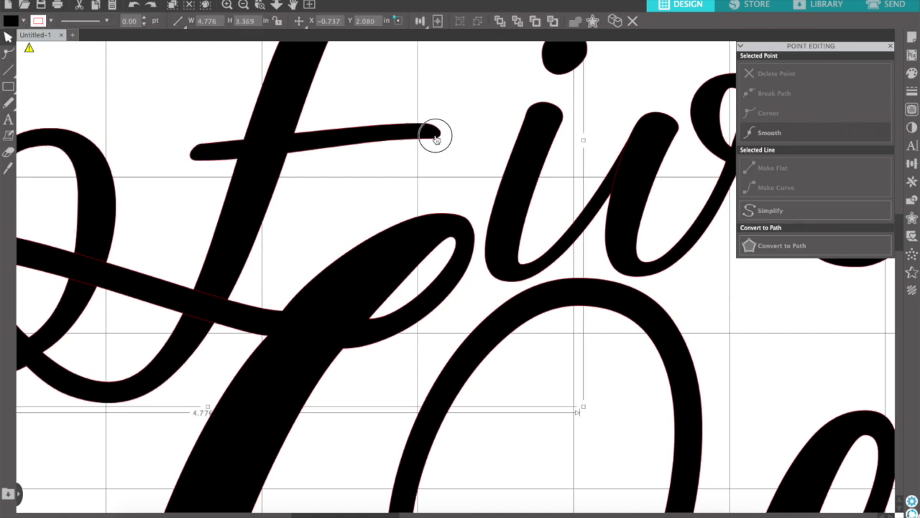
pyautogui.click(423, 140)
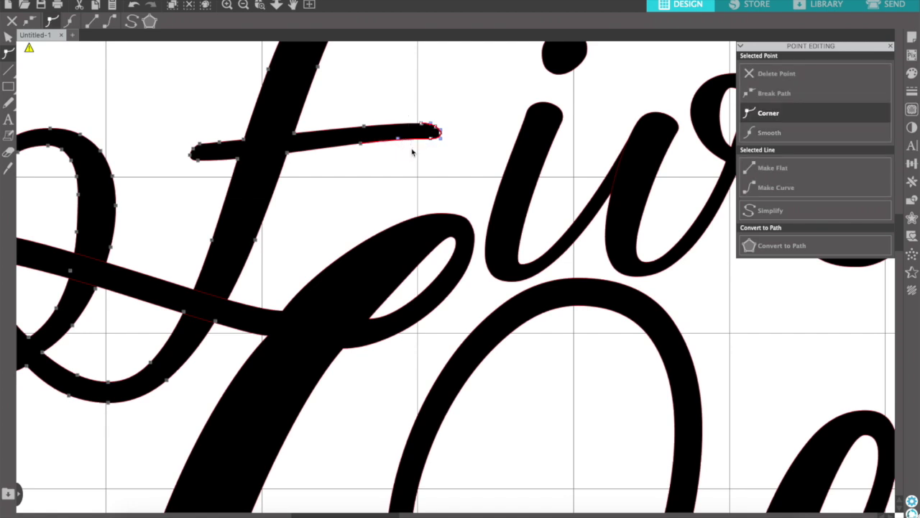
pyautogui.moveTo(435, 143); pyautogui.dragTo(490, 138)
pyautogui.click(575, 105)
# - Stretch the left end of the F's crossbar further left
pyautogui.hscroll(-2, 575, 104)
pyautogui.scroll(2, 575, 107)
pyautogui.hscroll(-2, 575, 108)
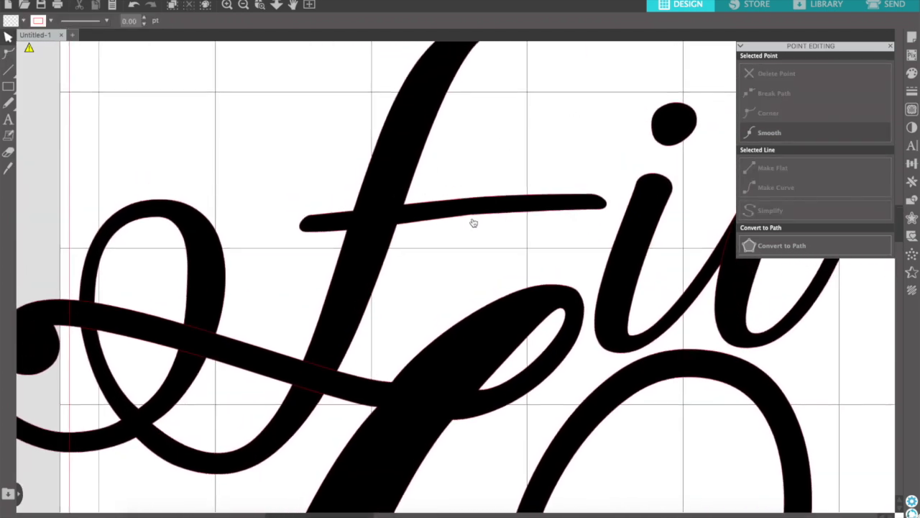
pyautogui.doubleClick(474, 221)
pyautogui.click(471, 217)
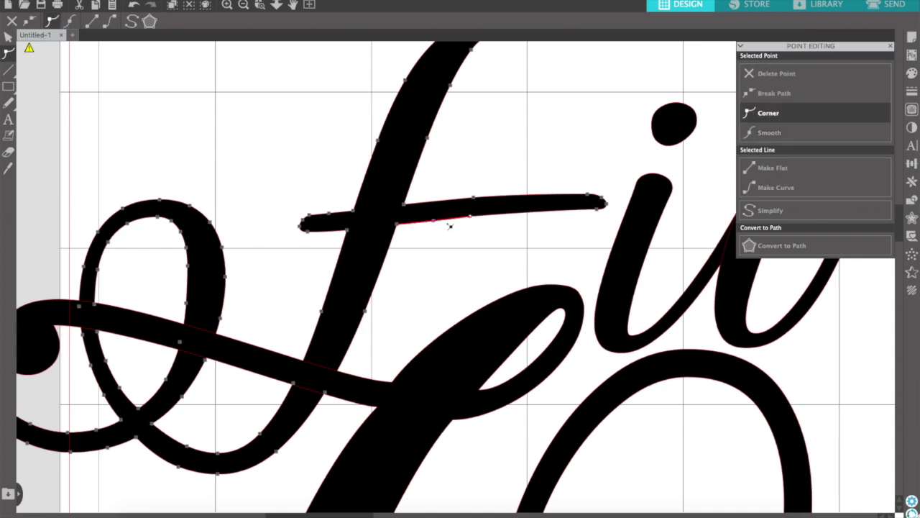
pyautogui.click(289, 219)
pyautogui.click(303, 225)
pyautogui.moveTo(312, 235); pyautogui.dragTo(285, 236)
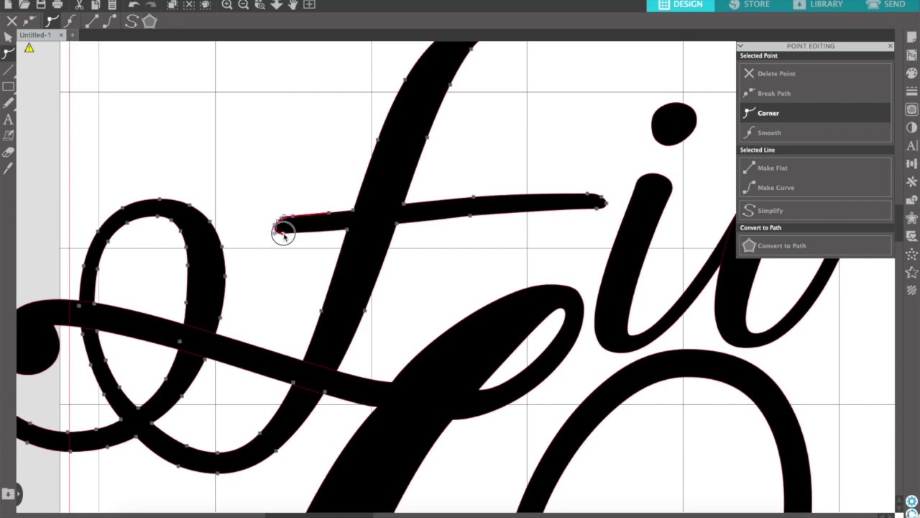
pyautogui.click(302, 200)
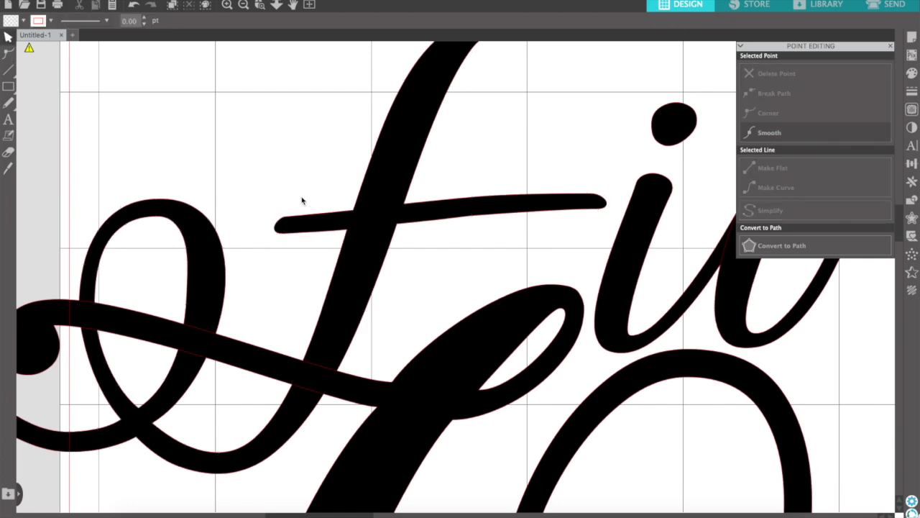
# - Select the whole Five Oh! lettering and paste an offset duplicate
pyautogui.scroll(-8, 302, 201)
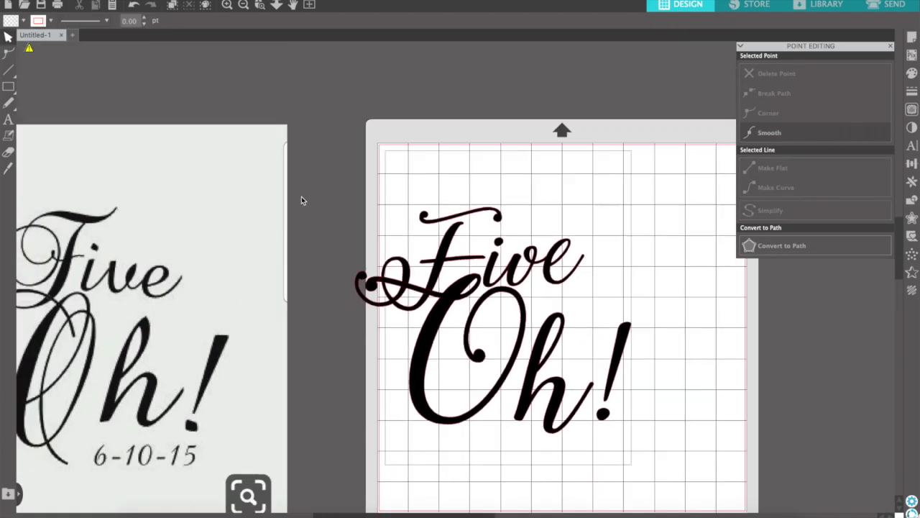
pyautogui.scroll(-3, 302, 201)
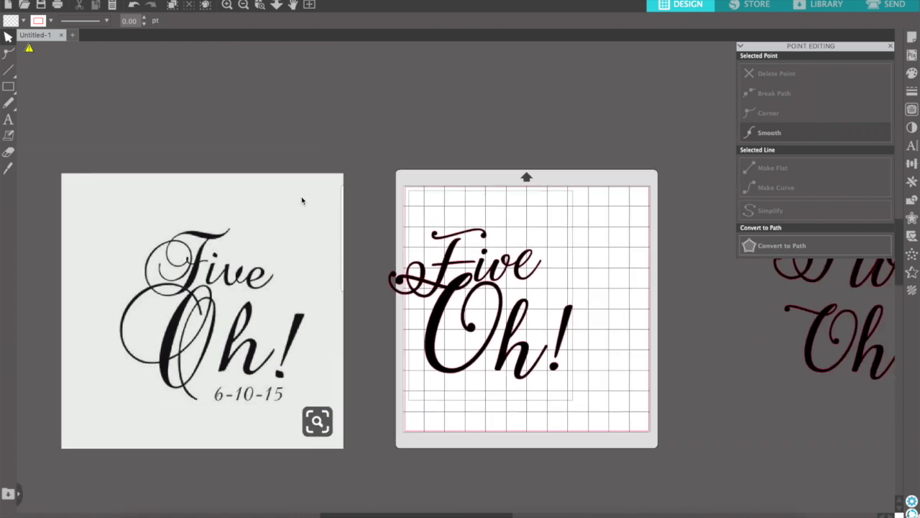
pyautogui.moveTo(394, 196); pyautogui.dragTo(583, 399)
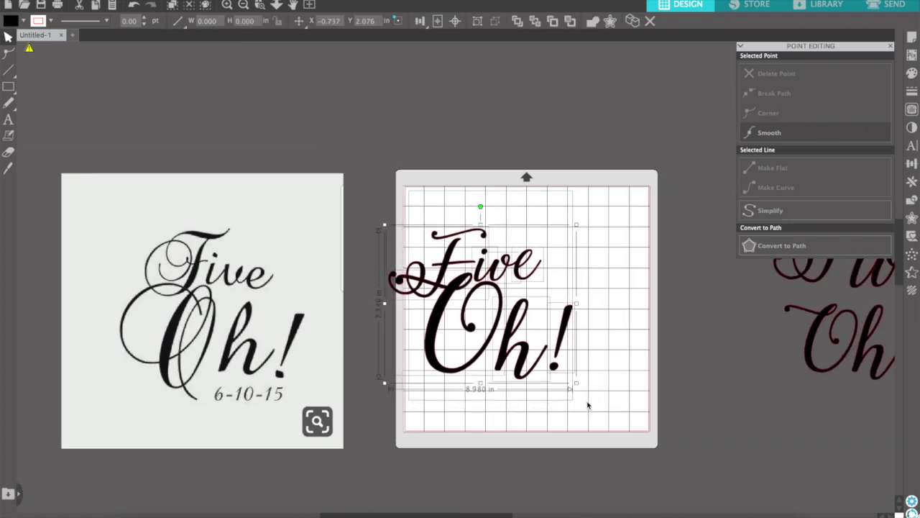
pyautogui.click(636, 352)
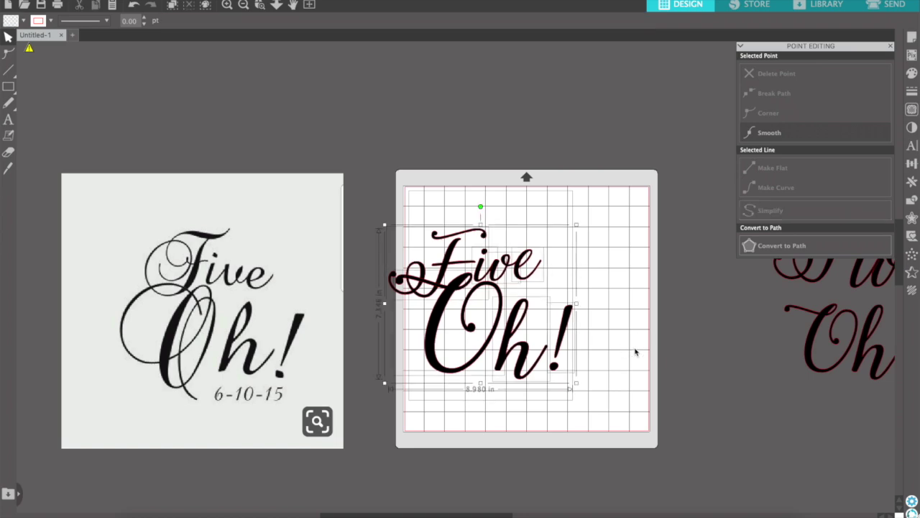
pyautogui.scroll(5, 635, 353)
pyautogui.scroll(5, 635, 352)
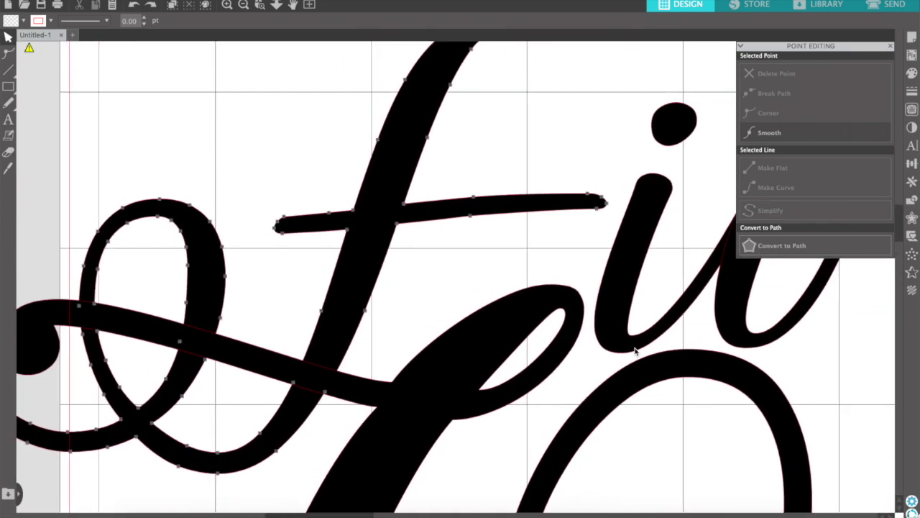
pyautogui.press('super+z')
pyautogui.hscroll(3, 636, 351)
pyautogui.press('super+z')
pyautogui.press('super+z')
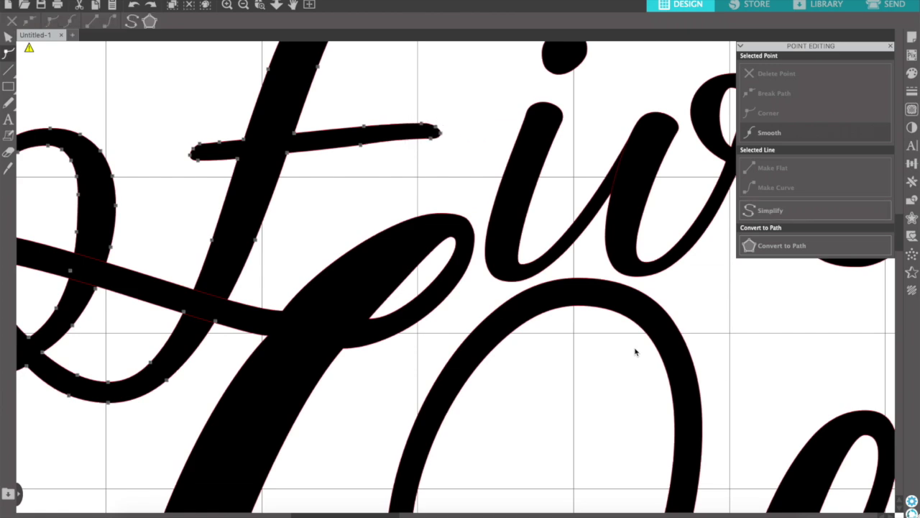
pyautogui.doubleClick(636, 353)
pyautogui.scroll(-8, 635, 353)
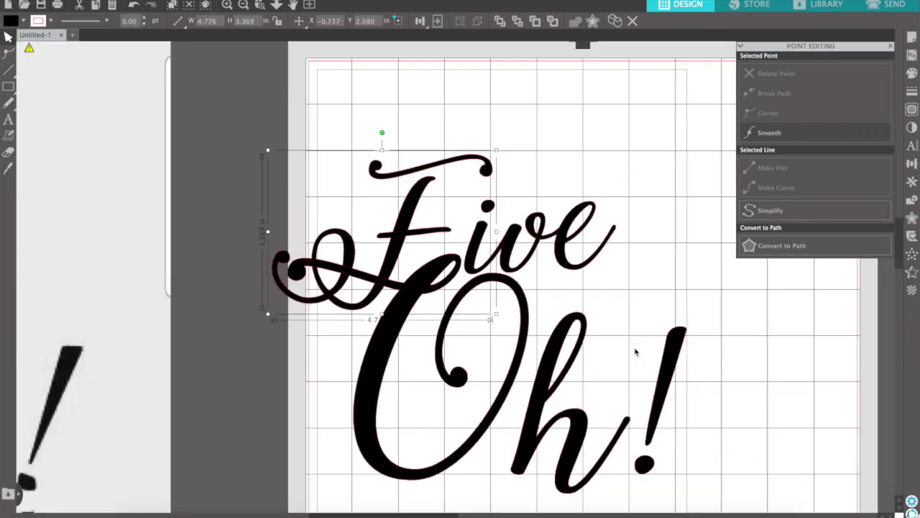
pyautogui.hotkey('ctrl', 'v')
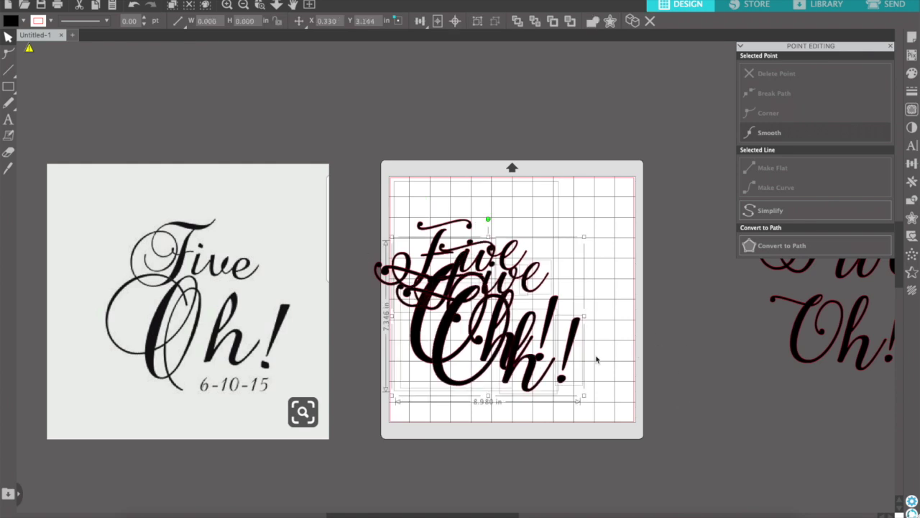
# - Park the pasted Five Oh! copy above the mat, delete the original, then move the copy to the upper left
pyautogui.moveTo(568, 345); pyautogui.dragTo(543, 155)
pyautogui.click(623, 154)
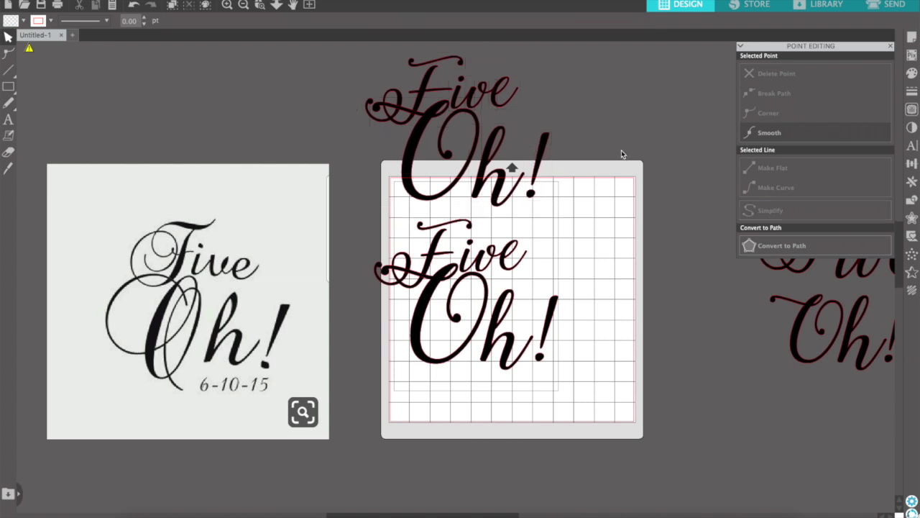
pyautogui.moveTo(599, 243); pyautogui.dragTo(308, 418)
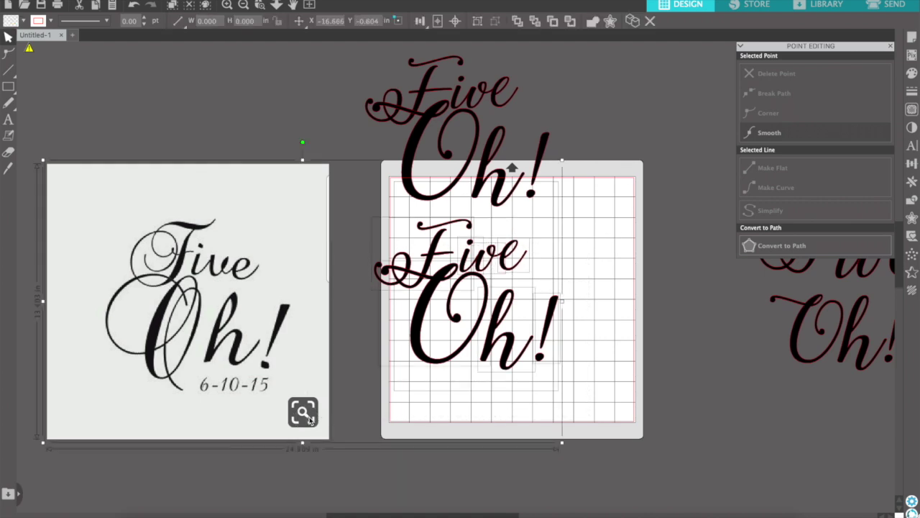
pyautogui.click(360, 181)
pyautogui.moveTo(360, 185); pyautogui.dragTo(566, 355)
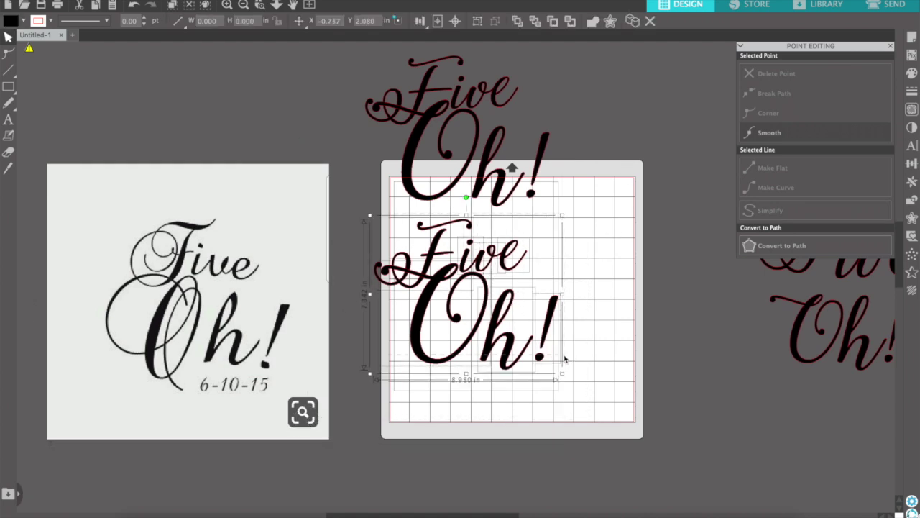
pyautogui.press('Delete')
pyautogui.click(432, 122)
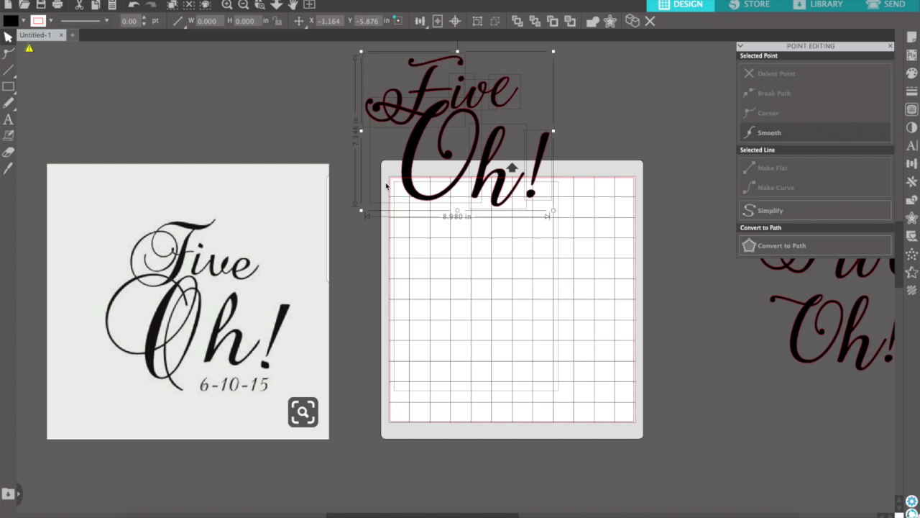
pyautogui.moveTo(431, 121); pyautogui.dragTo(462, 249)
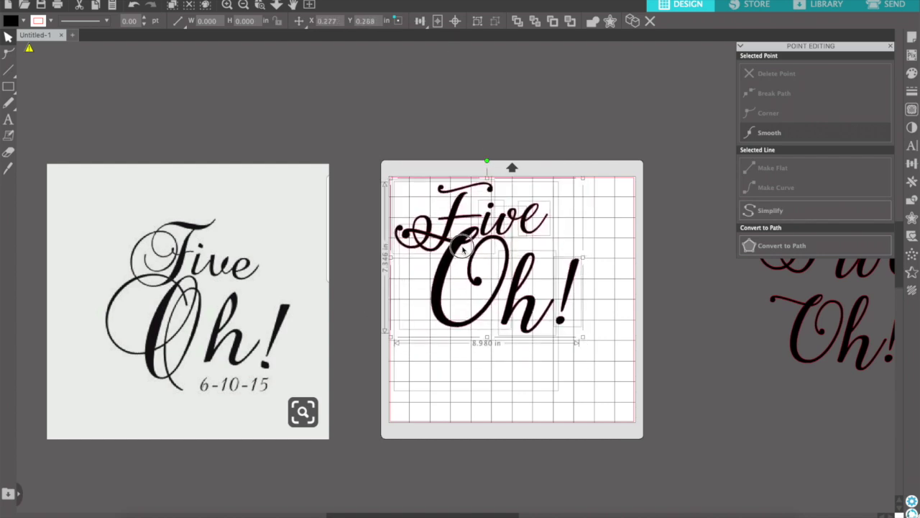
pyautogui.click(470, 345)
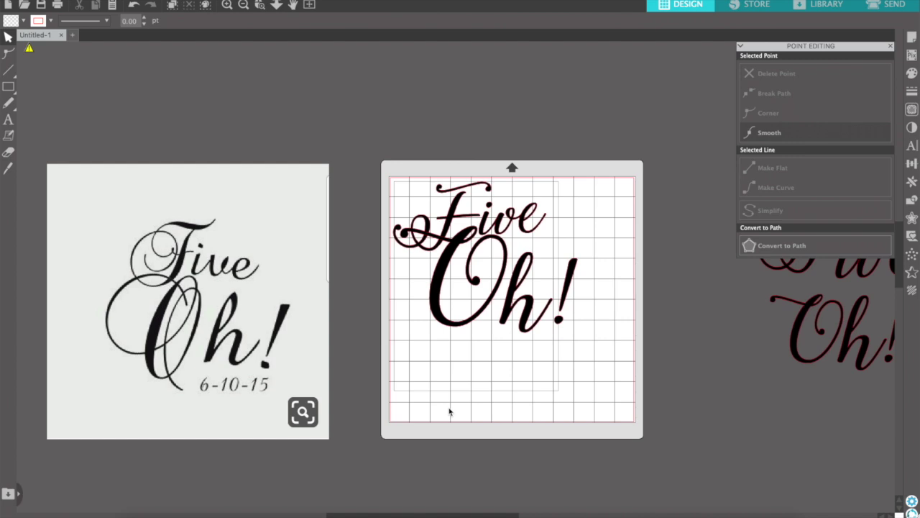
# - Add a text line below the lettering reading '6-10-1'
pyautogui.press('t')
pyautogui.click(440, 369)
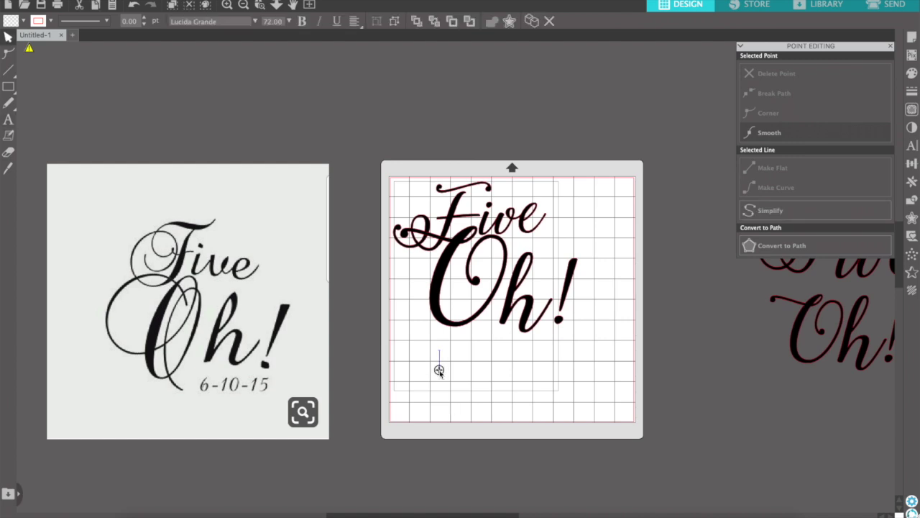
pyautogui.write('6')
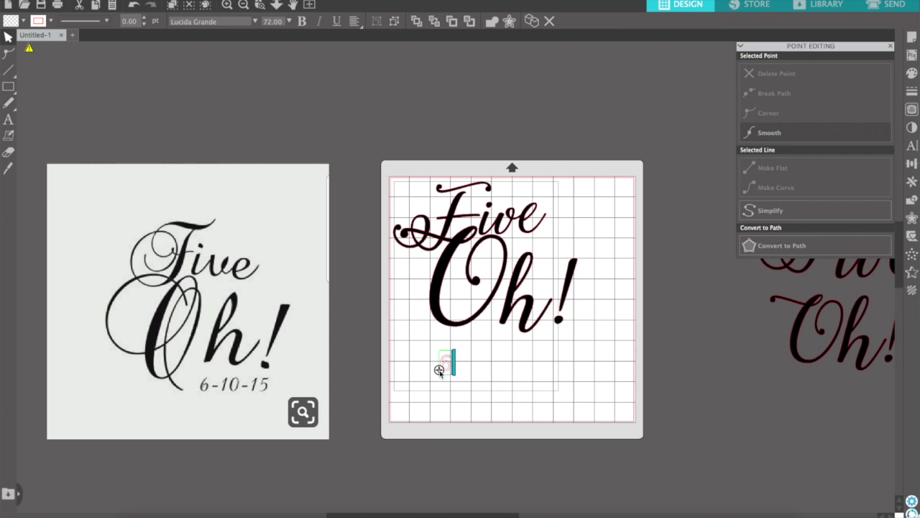
pyautogui.write('-10')
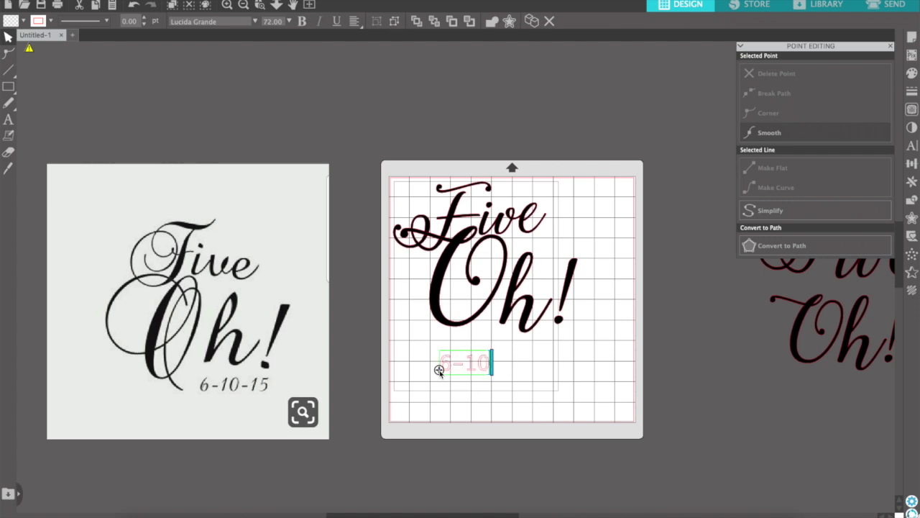
pyautogui.write('-1')
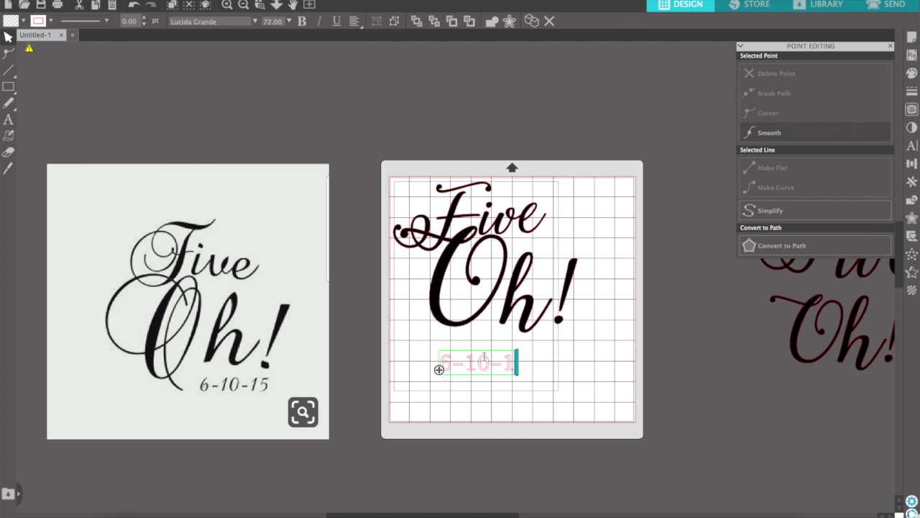
# - Edit the date text so it reads '1-4-70'
pyautogui.moveTo(457, 363); pyautogui.dragTo(351, 360)
pyautogui.write('1')
pyautogui.press('Right')
pyautogui.press('Right')
pyautogui.press('Right')
pyautogui.press('BackSpace')
pyautogui.press('BackSpace')
pyautogui.write('4')
pyautogui.press('Right')
pyautogui.press('Right')
pyautogui.press('BackSpace')
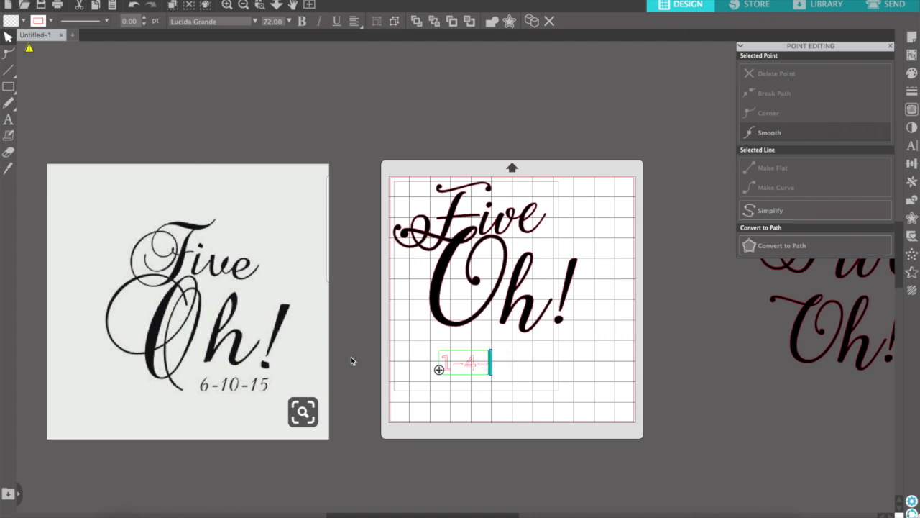
pyautogui.write('70')
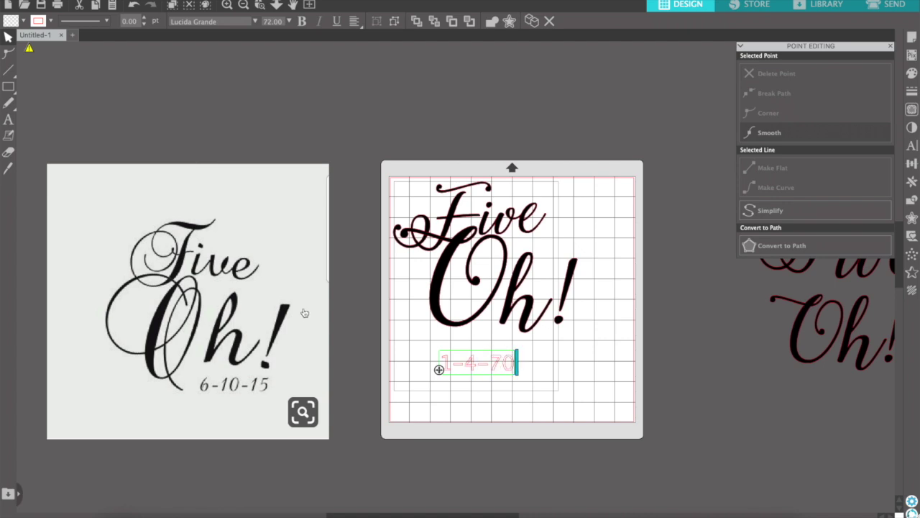
pyautogui.write('=')
pyautogui.press('BackSpace')
pyautogui.click(342, 227)
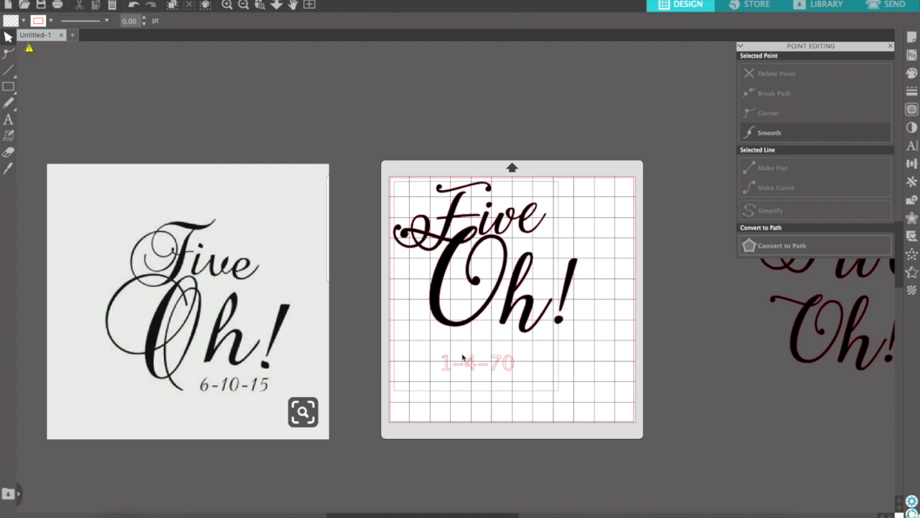
# - Change the 1-4-70 date's font to Winter Calligraphy
pyautogui.press('=')
pyautogui.scroll(2, 462, 357)
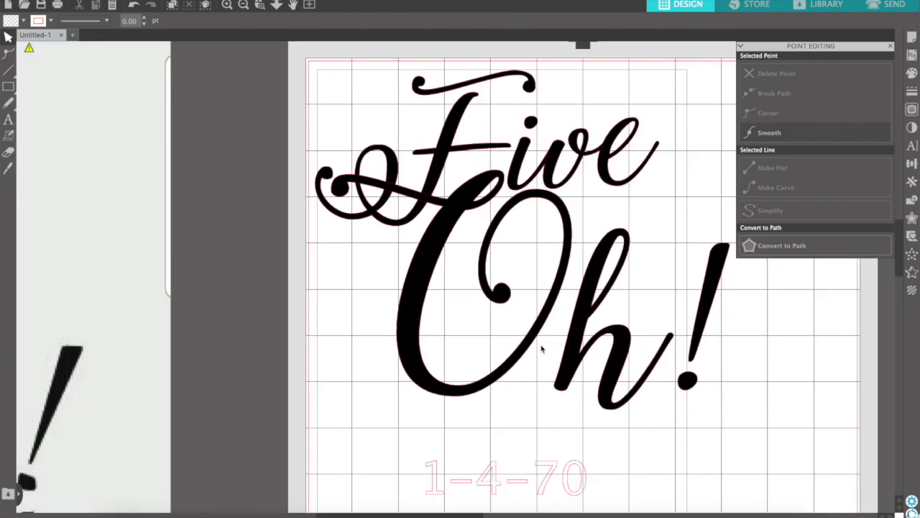
pyautogui.click(576, 454)
pyautogui.click(243, 21)
pyautogui.write('wa')
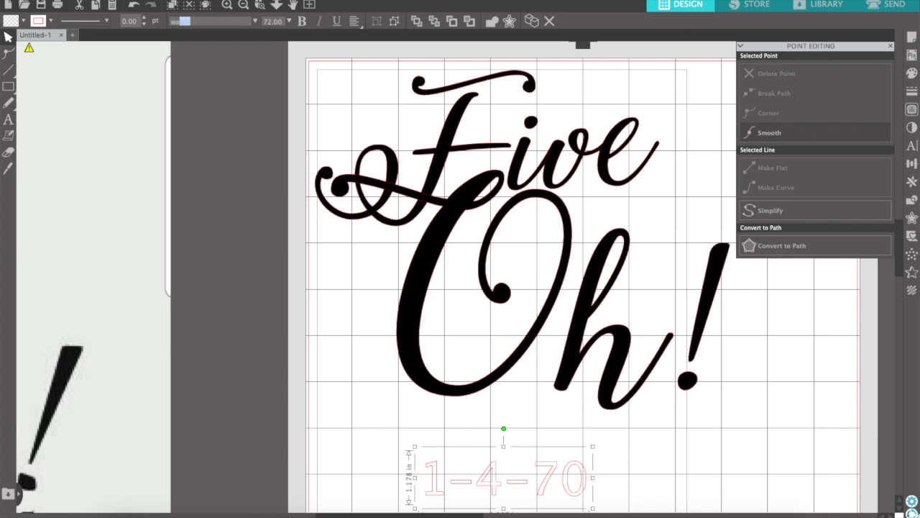
pyautogui.write('ter')
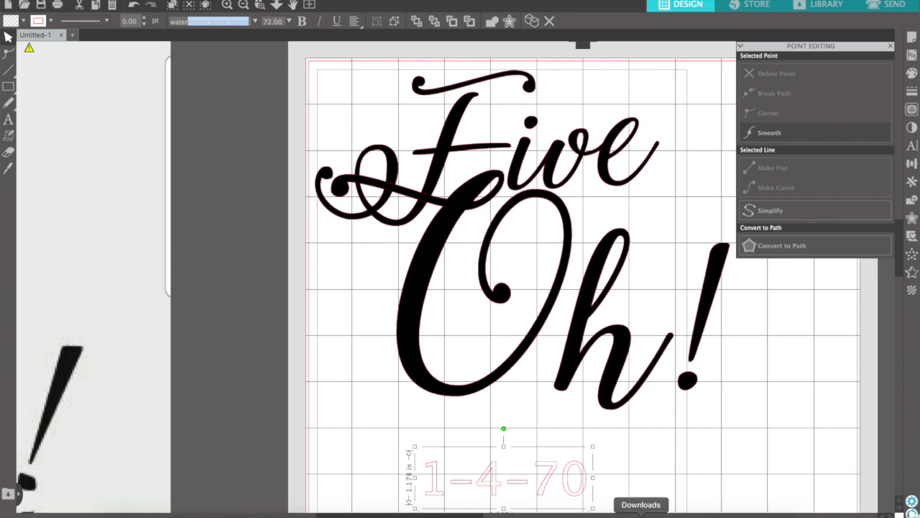
pyautogui.click(640, 514)
pyautogui.click(245, 145)
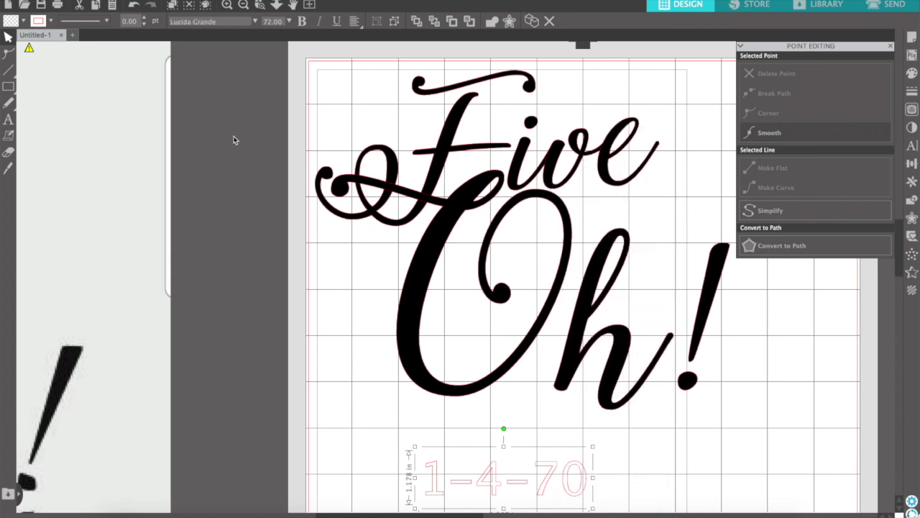
pyautogui.click(227, 25)
pyautogui.write('win')
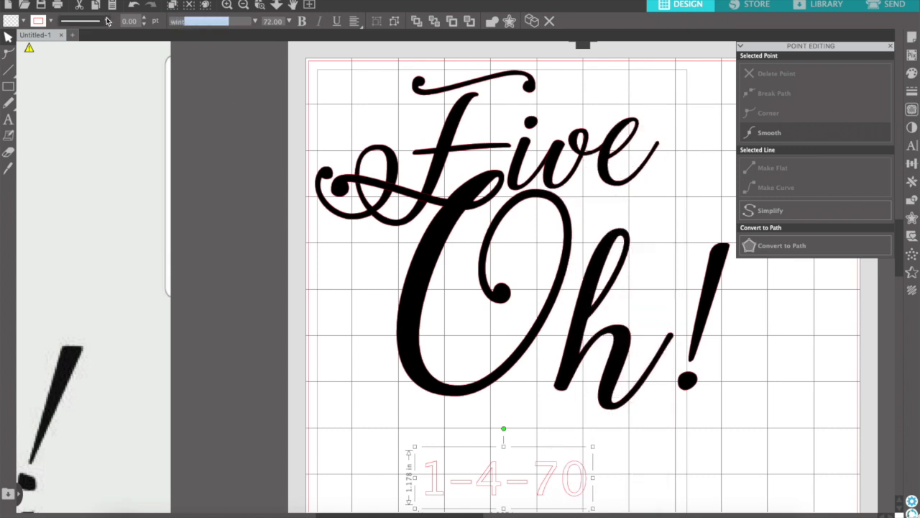
pyautogui.write('ter')
pyautogui.press('Return')
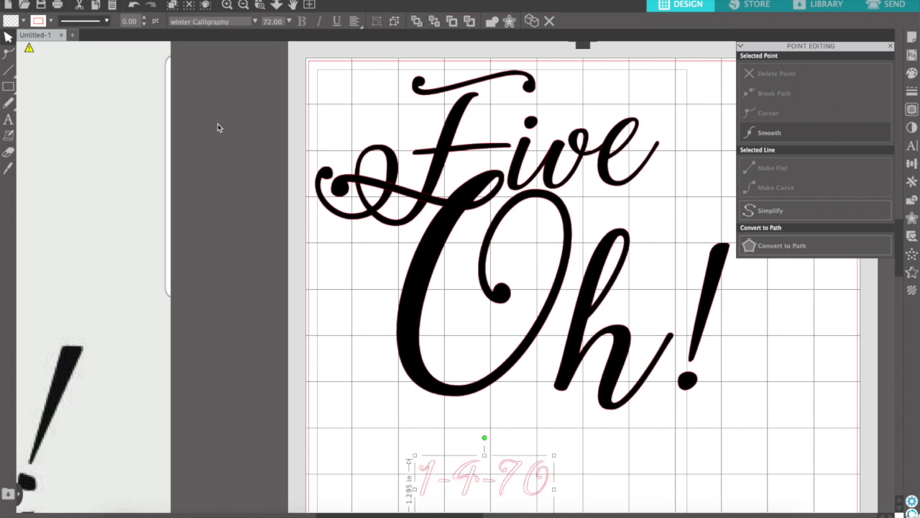
# - Fill the 1-4-70 date text solid black
pyautogui.click(437, 379)
pyautogui.click(452, 452)
pyautogui.hscroll(2, 452, 452)
pyautogui.click(463, 458)
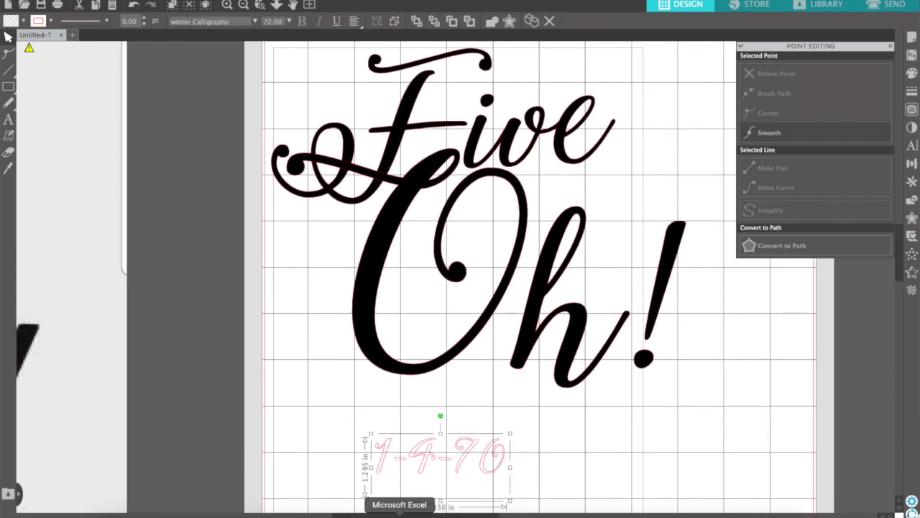
pyautogui.click(912, 73)
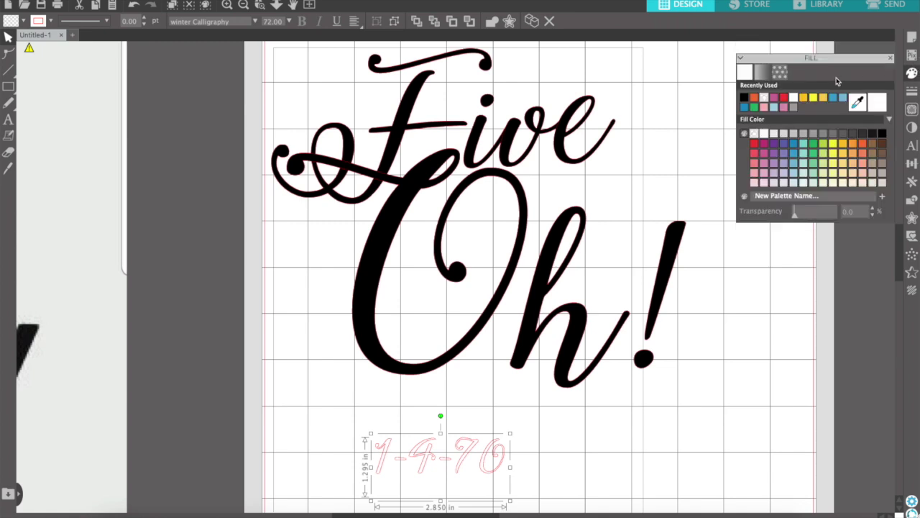
pyautogui.click(744, 85)
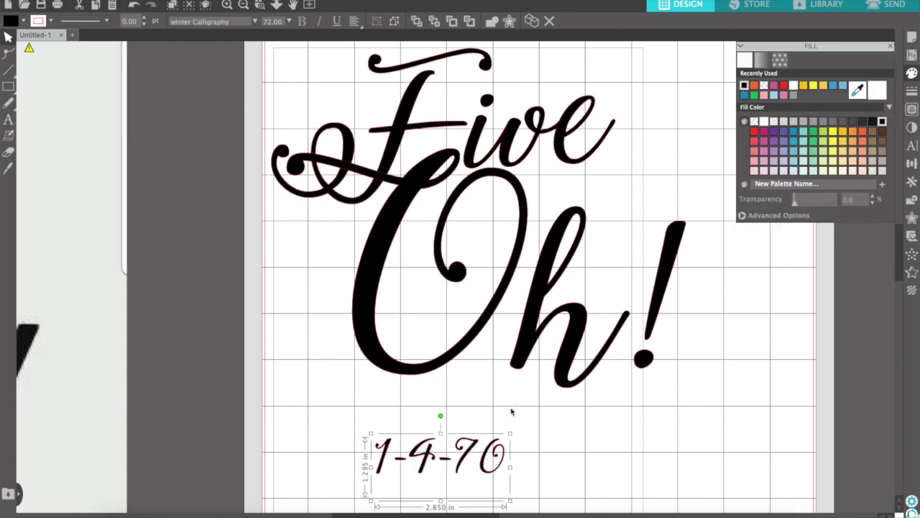
# - Enlarge the 1-4-70 date text
pyautogui.moveTo(511, 434); pyautogui.dragTo(603, 429)
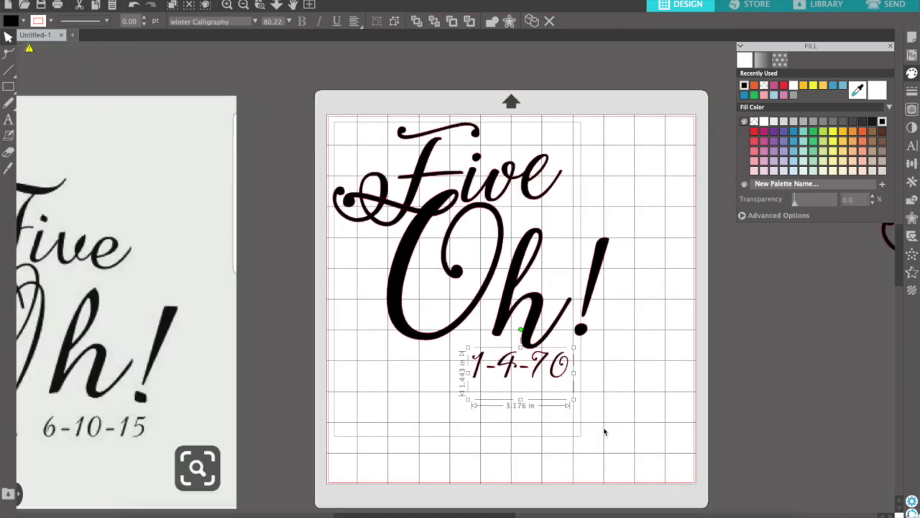
pyautogui.hscroll(-3, 604, 432)
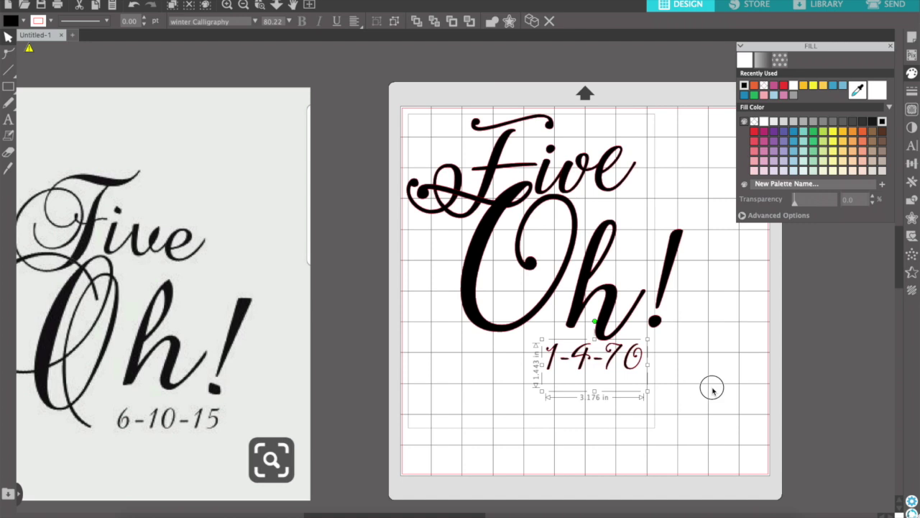
pyautogui.click(711, 391)
# - Nudge the h and ! of Oh! slightly upward
pyautogui.click(613, 301)
pyautogui.keyDown('shift'); pyautogui.click(669, 280); pyautogui.keyUp('shift')
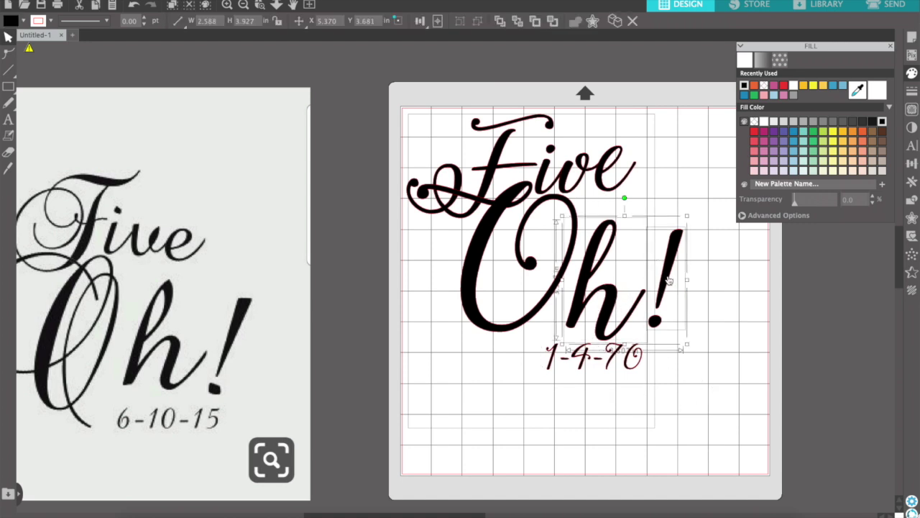
pyautogui.press('Up')
pyautogui.press('Up')
pyautogui.press('Up')
pyautogui.press('Up')
pyautogui.press('Up')
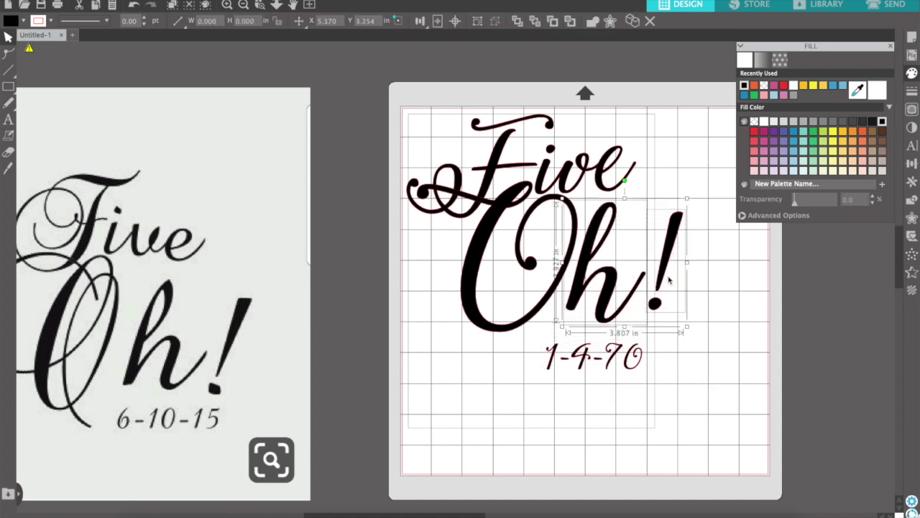
pyautogui.press('Right')
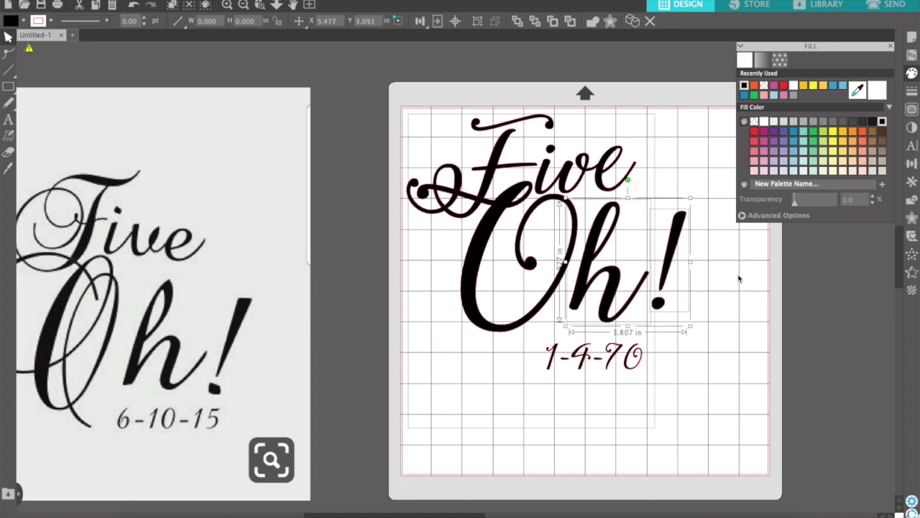
pyautogui.click(708, 275)
# - Shrink the date to 2.834 in wide and tuck it closer under Oh!
pyautogui.click(616, 367)
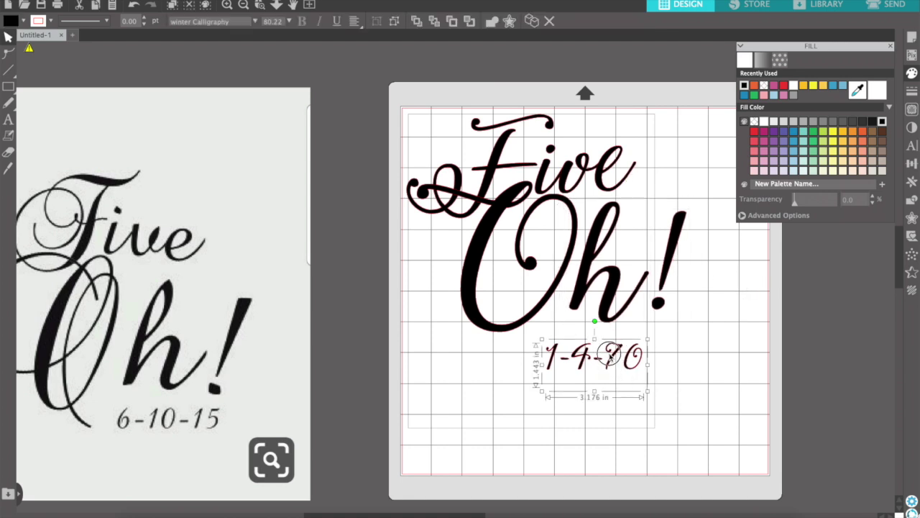
pyautogui.moveTo(613, 361); pyautogui.dragTo(623, 348)
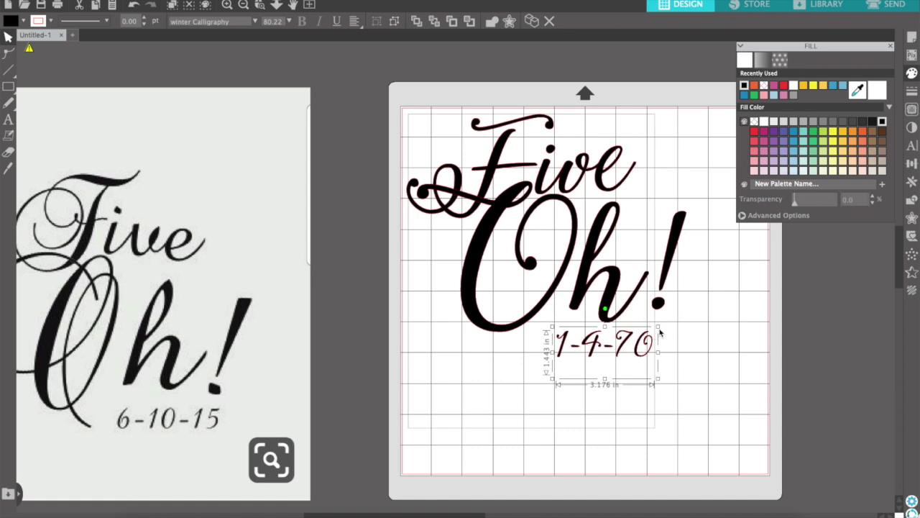
pyautogui.moveTo(658, 327); pyautogui.dragTo(652, 339)
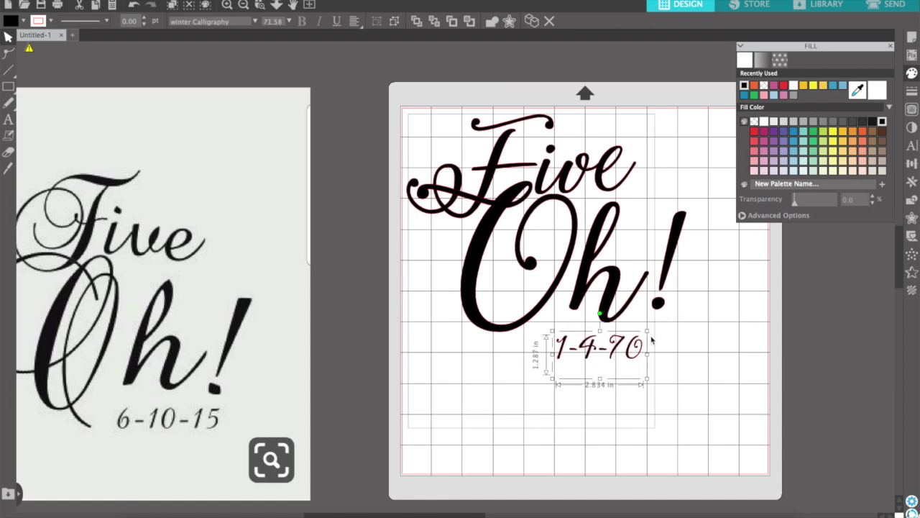
pyautogui.click(662, 343)
pyautogui.moveTo(590, 355); pyautogui.dragTo(590, 351)
# - Shrink the h and ! slightly, then enlarge the ! a little
pyautogui.click(616, 277)
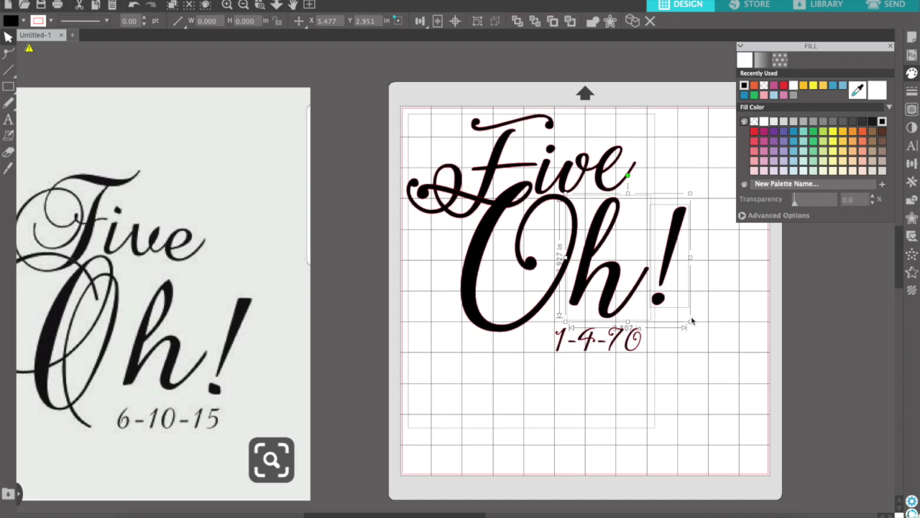
pyautogui.moveTo(690, 322); pyautogui.dragTo(684, 322)
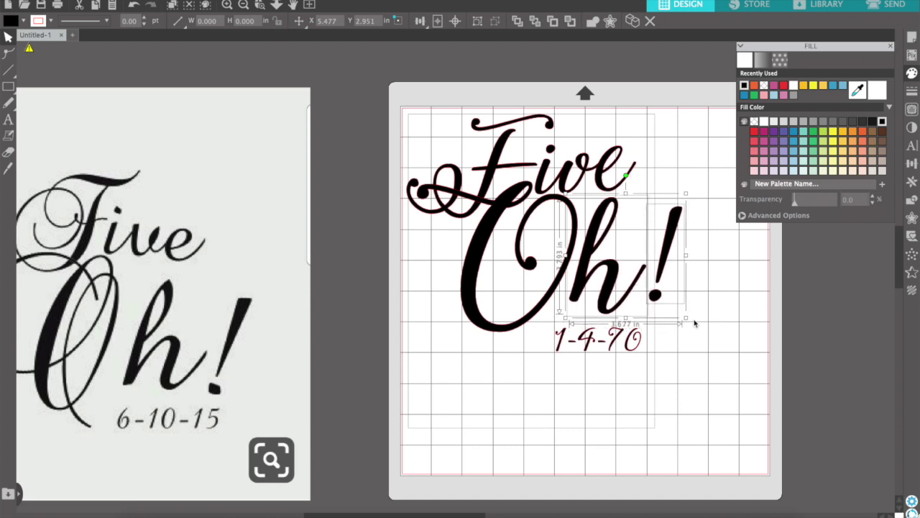
pyautogui.click(694, 323)
pyautogui.click(661, 286)
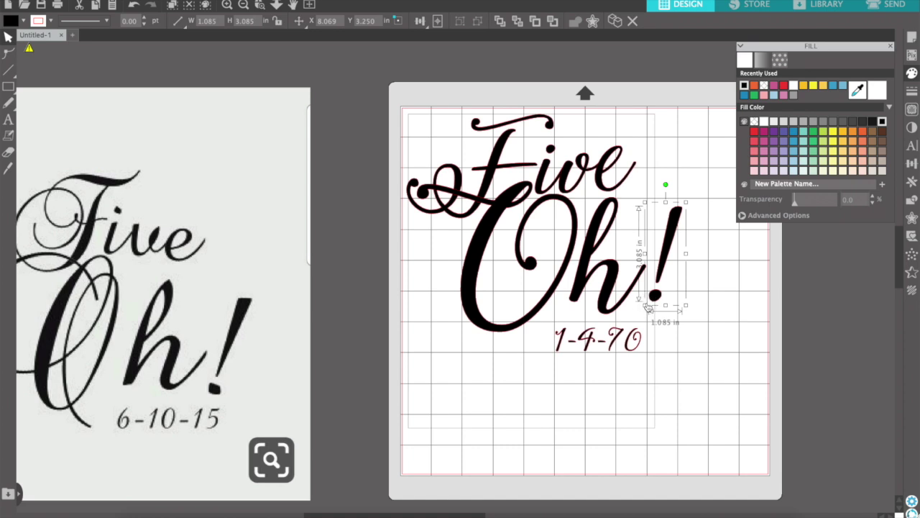
pyautogui.click(647, 305)
pyautogui.click(651, 300)
pyautogui.click(646, 307)
pyautogui.moveTo(645, 308); pyautogui.dragTo(641, 312)
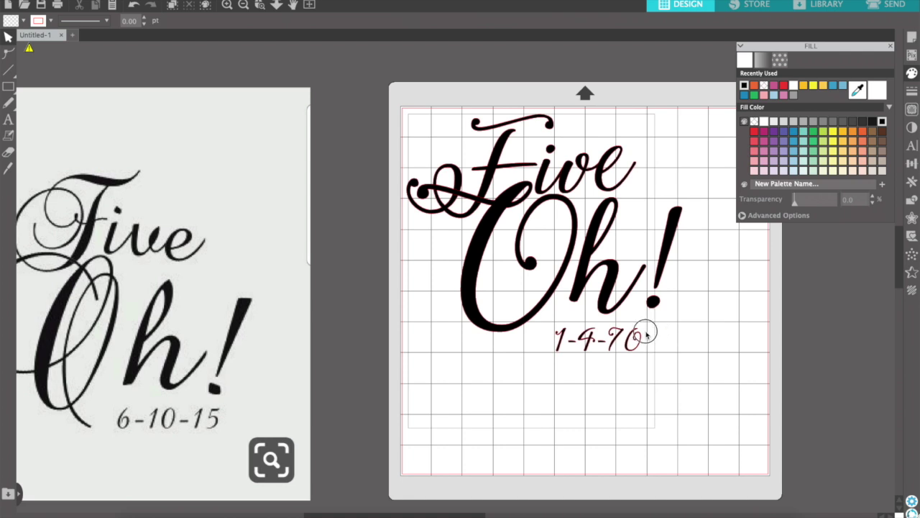
# - Move the date up slightly under Oh! and zoom out to the whole mat
pyautogui.click(570, 362)
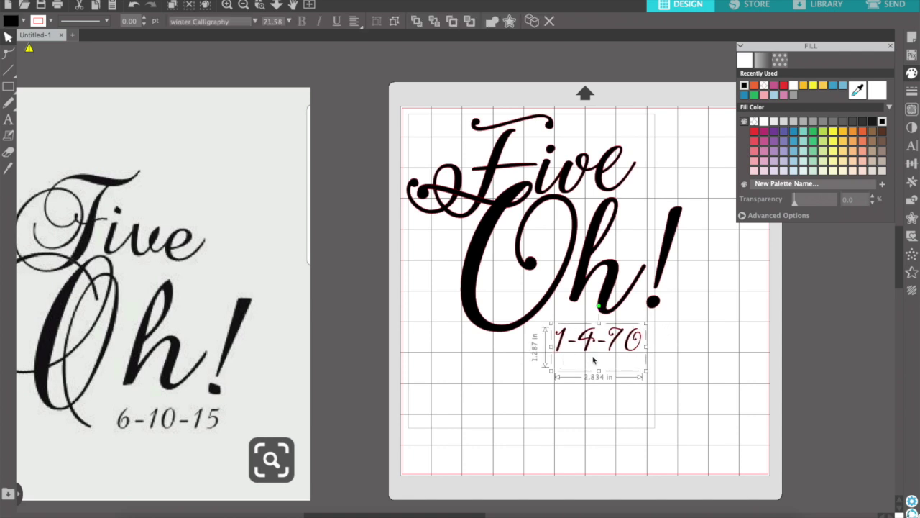
pyautogui.moveTo(616, 350); pyautogui.dragTo(618, 343)
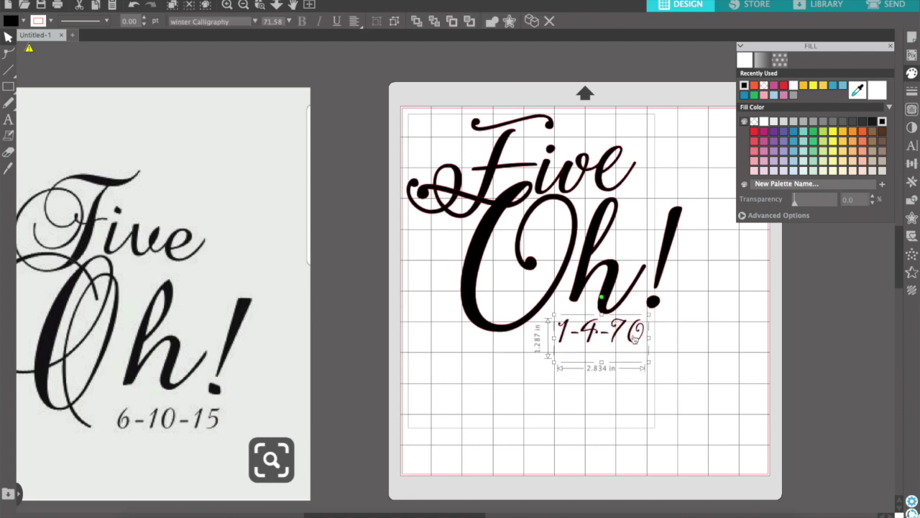
pyautogui.click(692, 338)
pyautogui.press('super+minus')
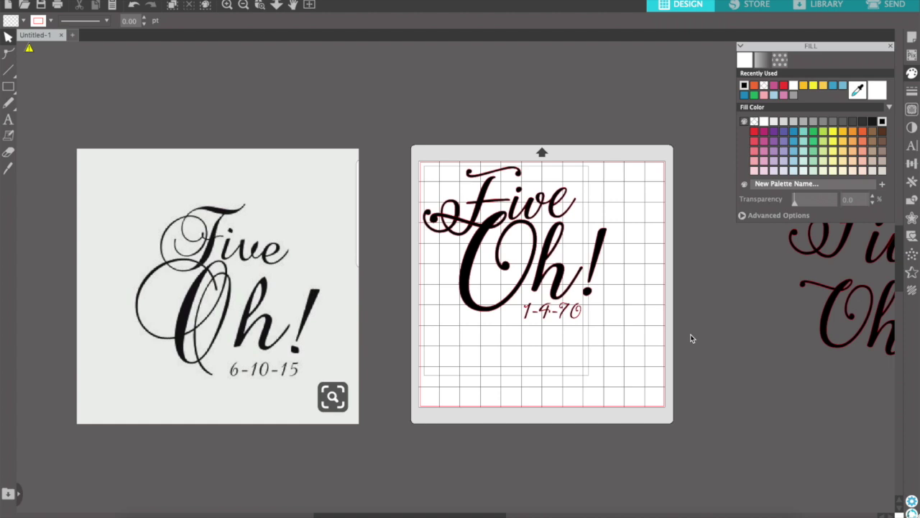
# - Group the entire Five Oh! 1-4-70 design and flip it horizontally
pyautogui.moveTo(600, 144); pyautogui.dragTo(400, 384)
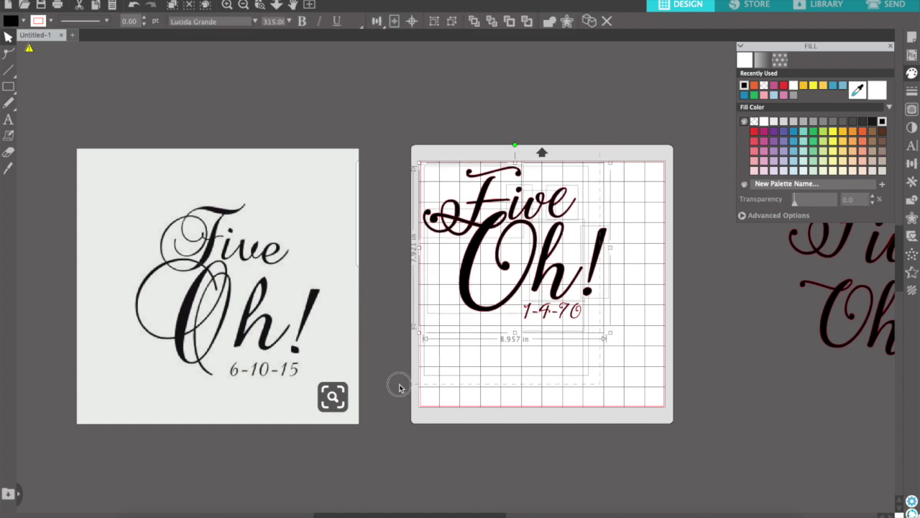
pyautogui.press('super+g')
pyautogui.rightClick(507, 189)
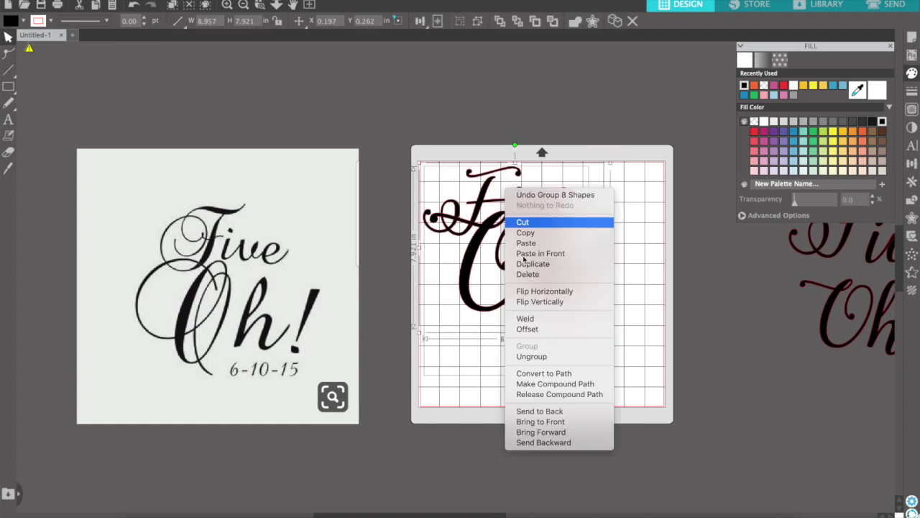
pyautogui.click(553, 300)
pyautogui.press('super+z')
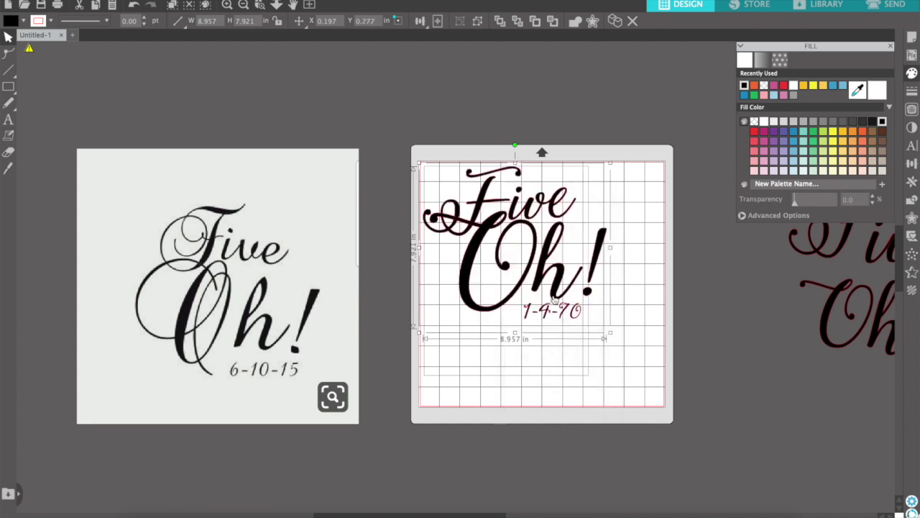
pyautogui.rightClick(547, 255)
pyautogui.click(581, 361)
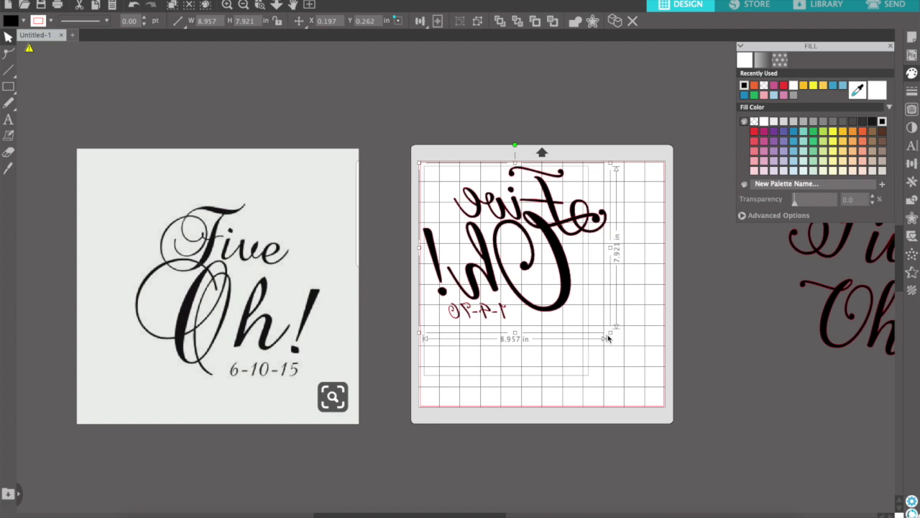
# - Enlarge the mirrored design to 11.078 × 9.796 in and center it on the mat
pyautogui.moveTo(610, 333); pyautogui.dragTo(677, 367)
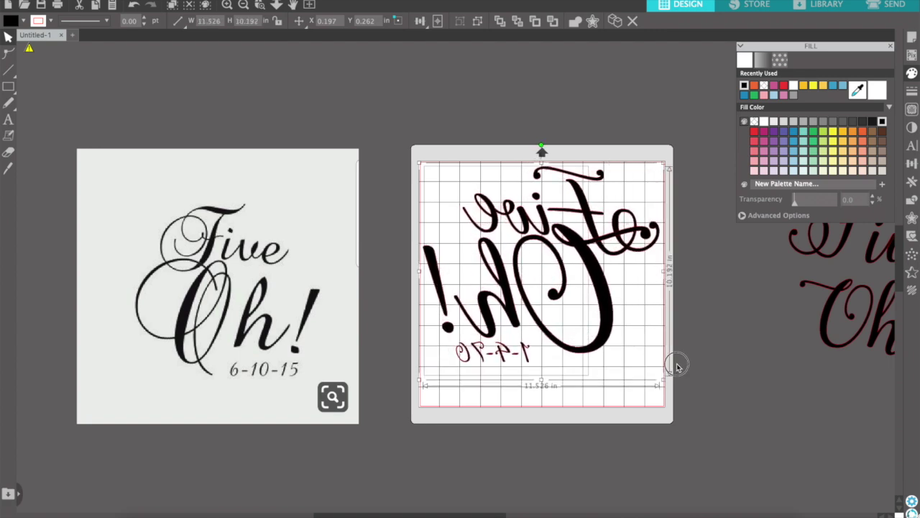
pyautogui.moveTo(677, 367); pyautogui.dragTo(660, 366)
pyautogui.press('Left')
pyautogui.press('Left')
pyautogui.press('Left')
pyautogui.press('Left')
pyautogui.press('Right')
pyautogui.press('Up')
pyautogui.press('Up')
pyautogui.press('Up')
pyautogui.press('Up')
pyautogui.press('Up')
pyautogui.click(754, 379)
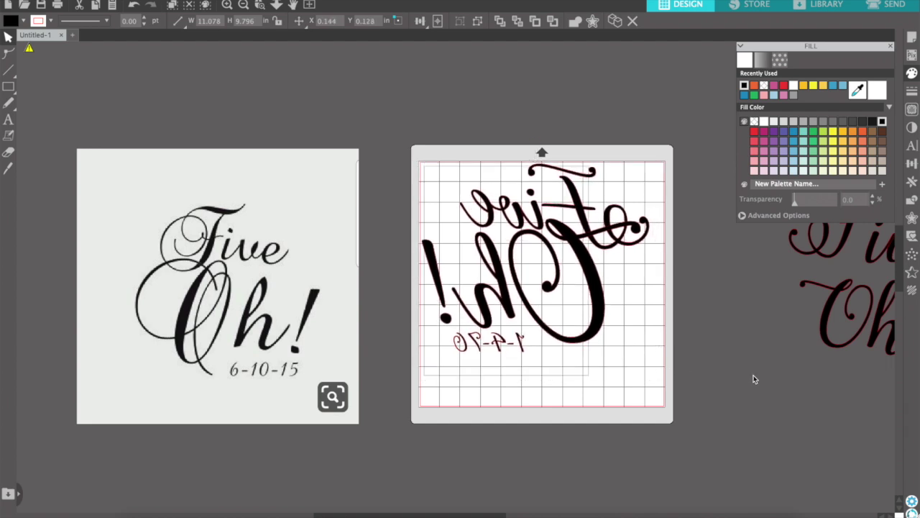